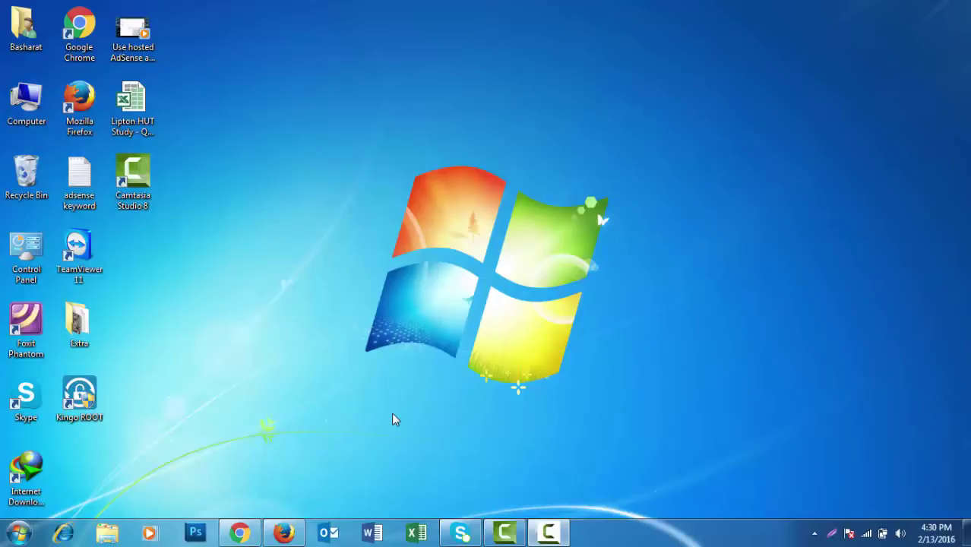
Step: Restore the minimized Firefox window from the taskbar
click(284, 532)
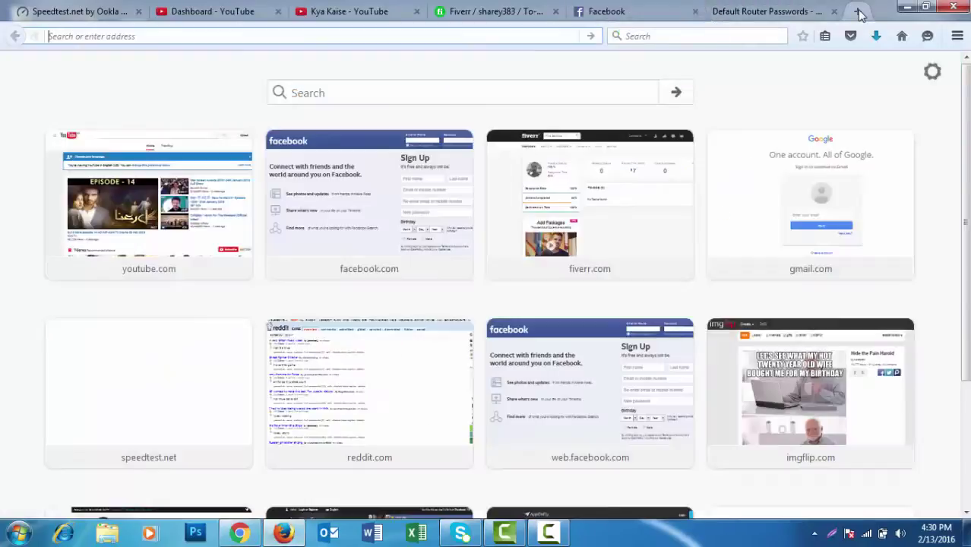
Step: Load the router admin page at 192.168.1.1 in a new tab and open its Settings login
click(858, 12)
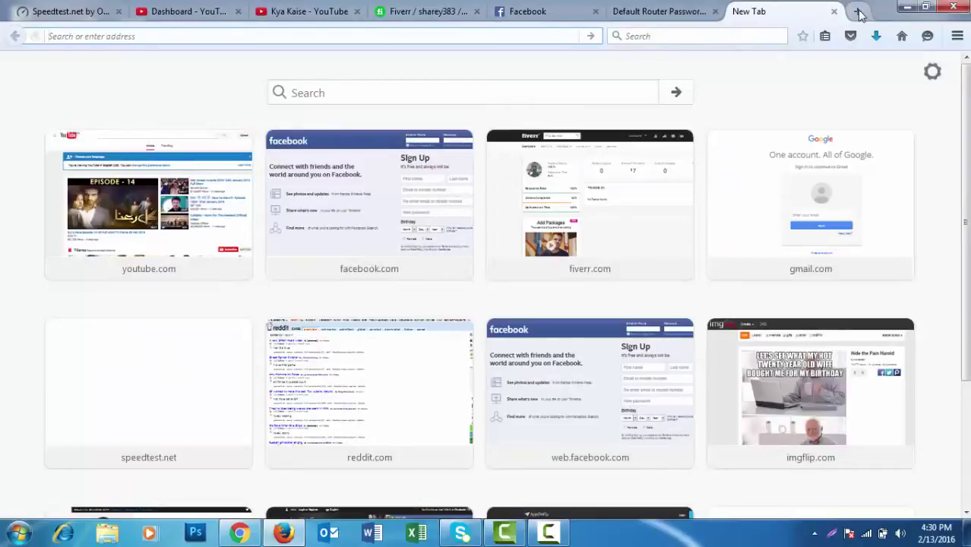
text(192.168.1.1/)
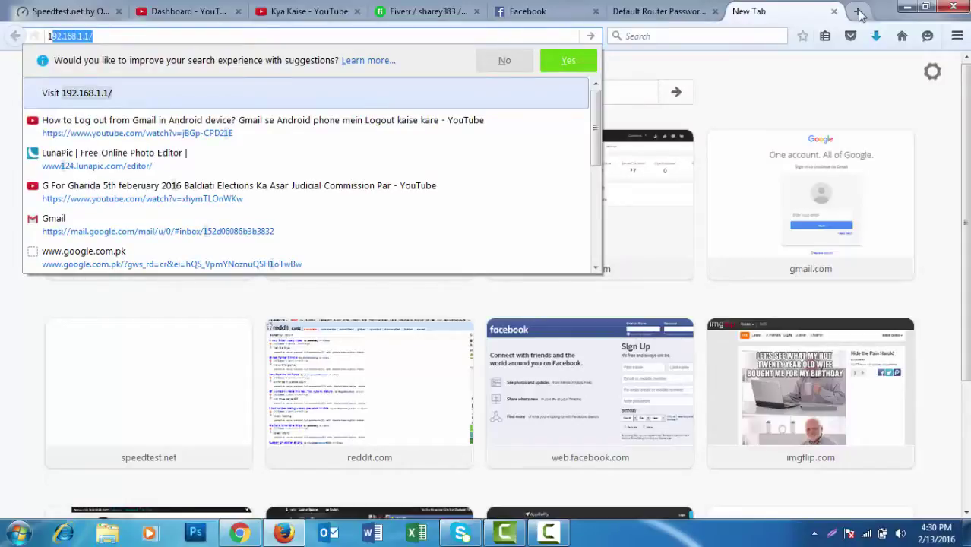
key(Return)
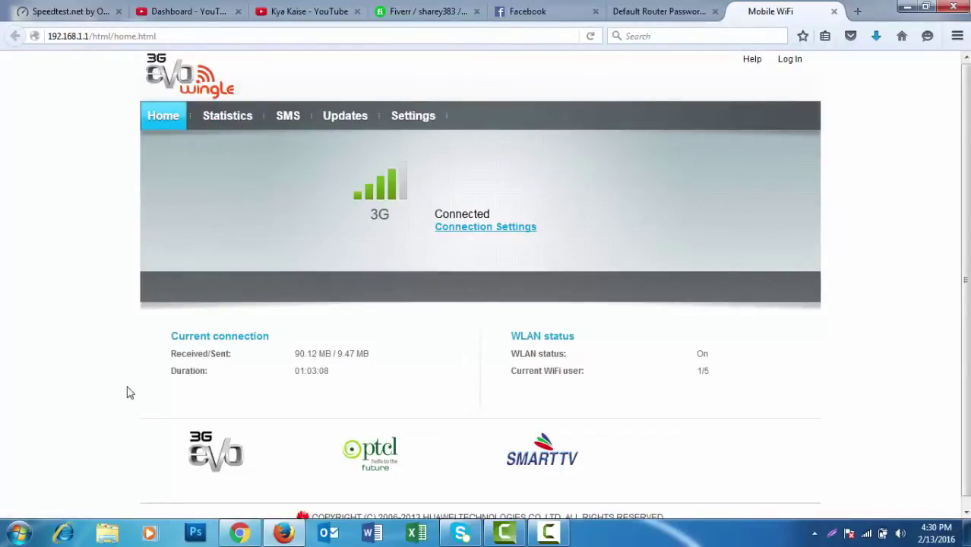
click(172, 36)
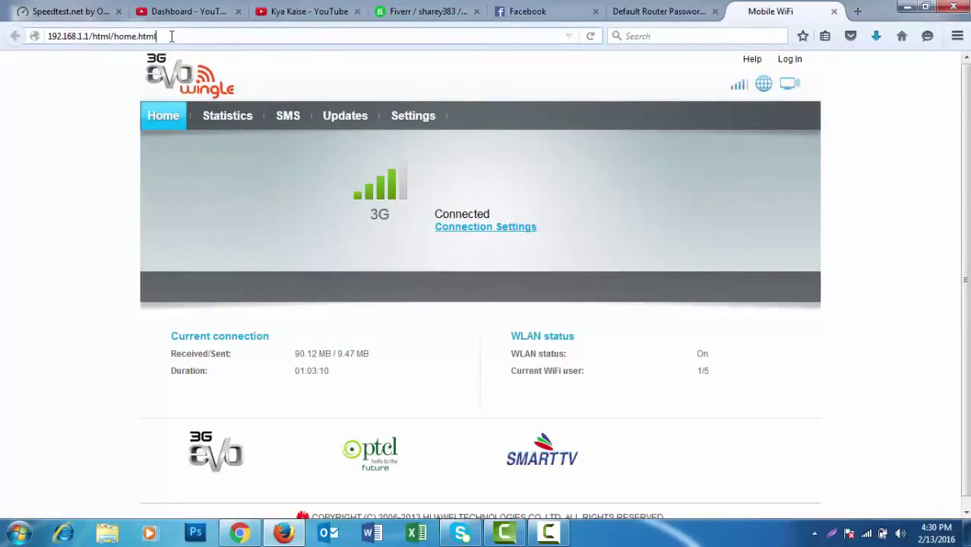
click(91, 139)
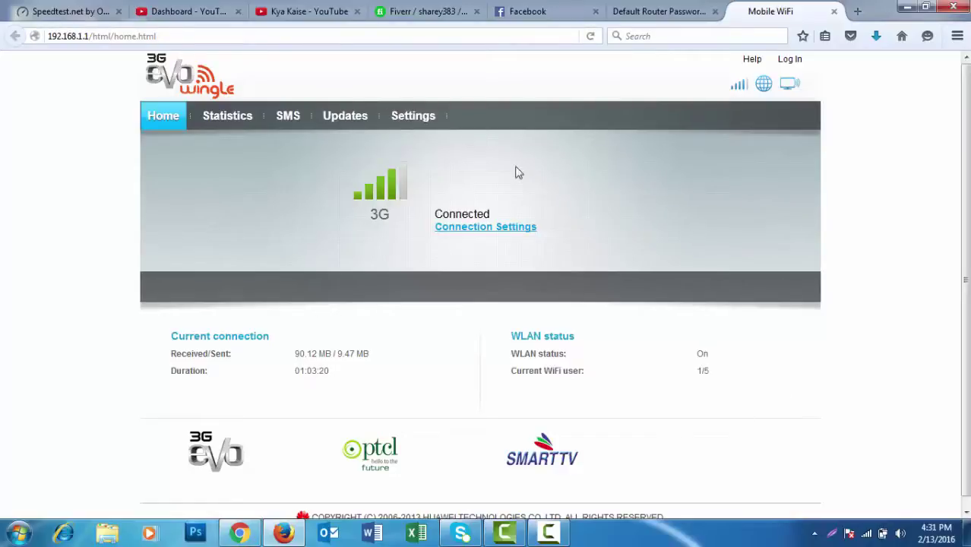
click(412, 115)
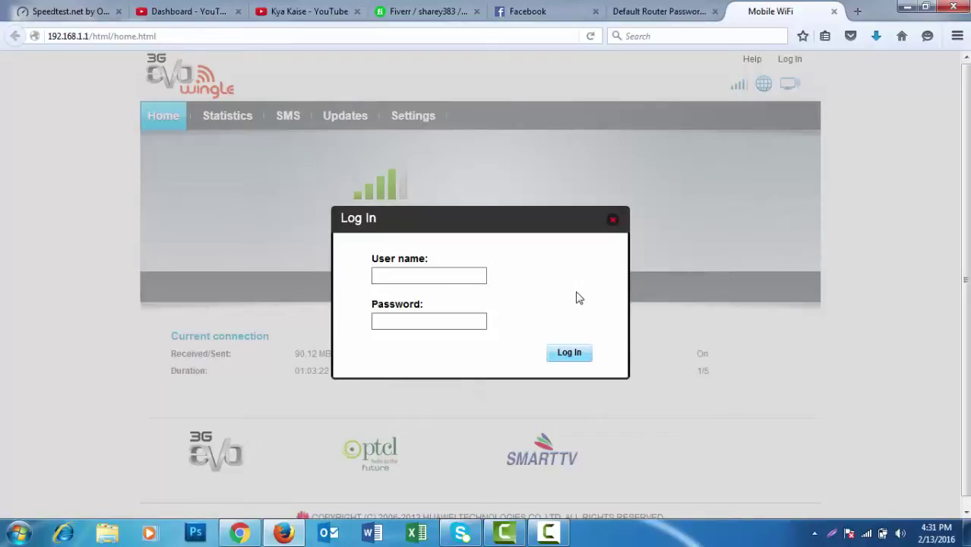
Step: Search Google for routerpassword.com in a new tab
click(649, 14)
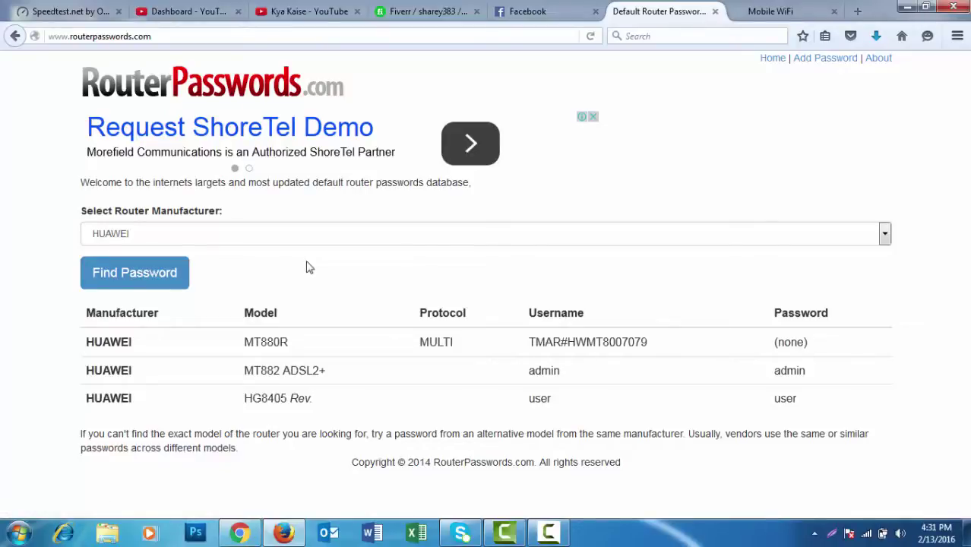
click(858, 13)
text(google.com/)
key(Return)
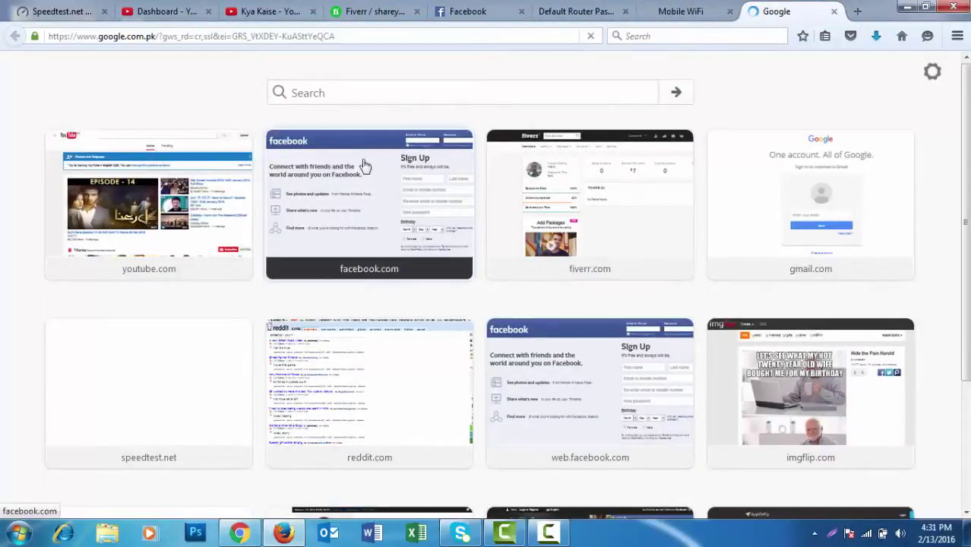
text(router)
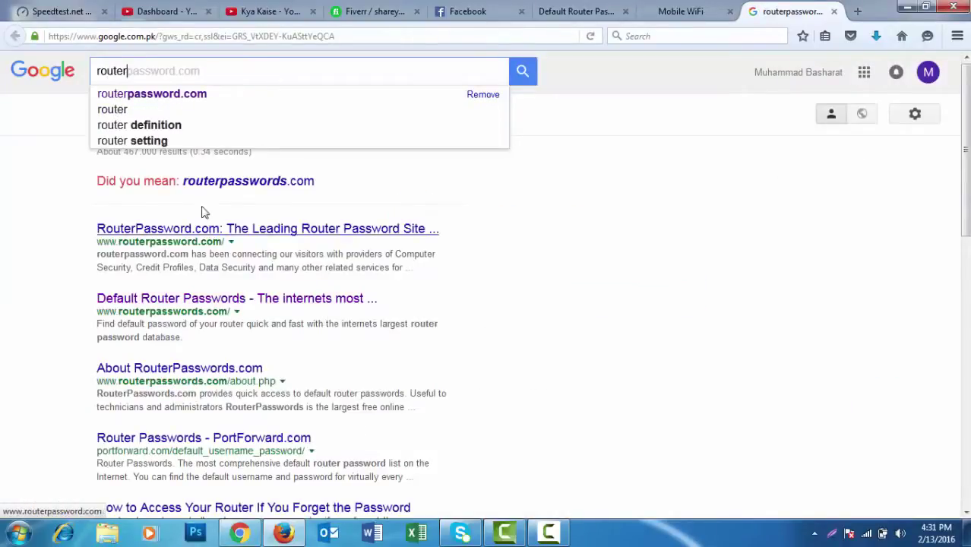
click(192, 102)
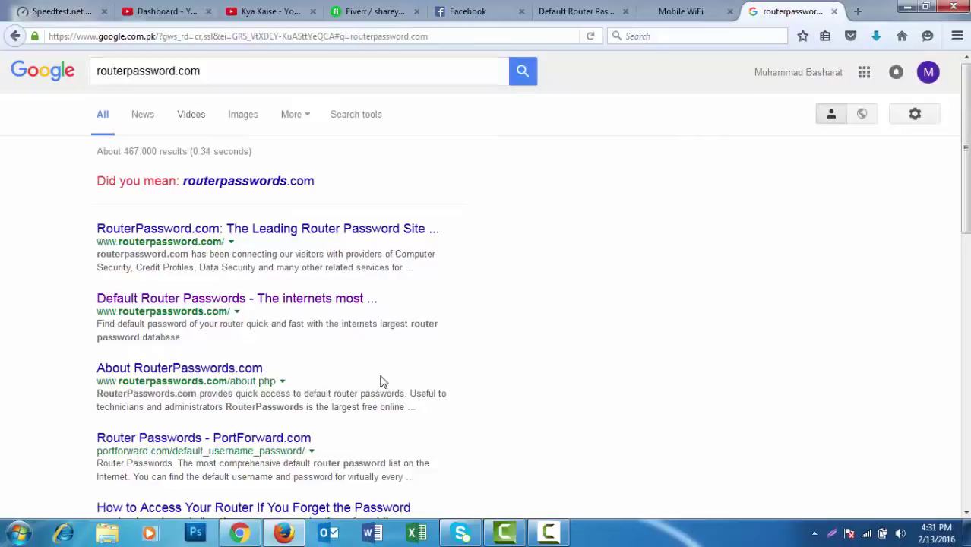
Step: Open the Default Router Passwords result in its own tab and close the Google results
right_click(275, 302)
click(307, 308)
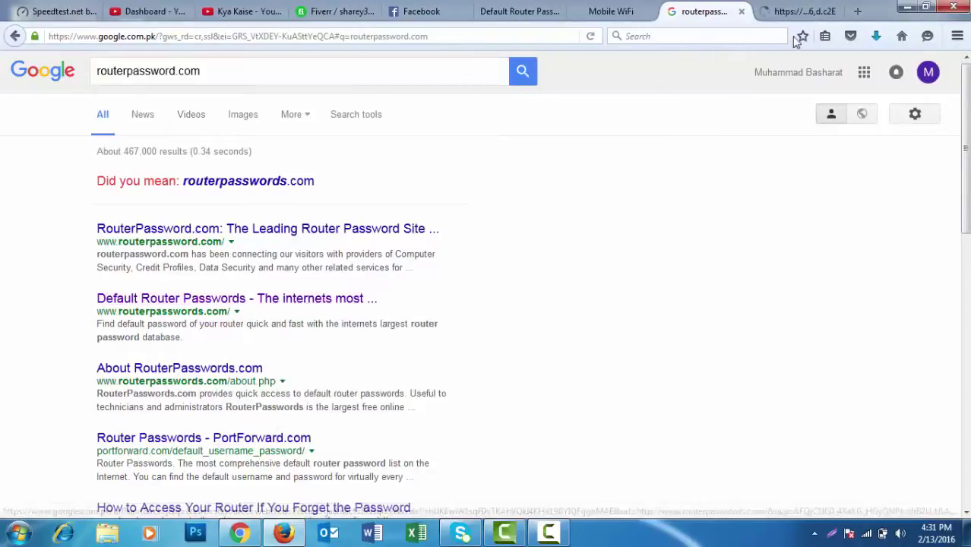
click(796, 12)
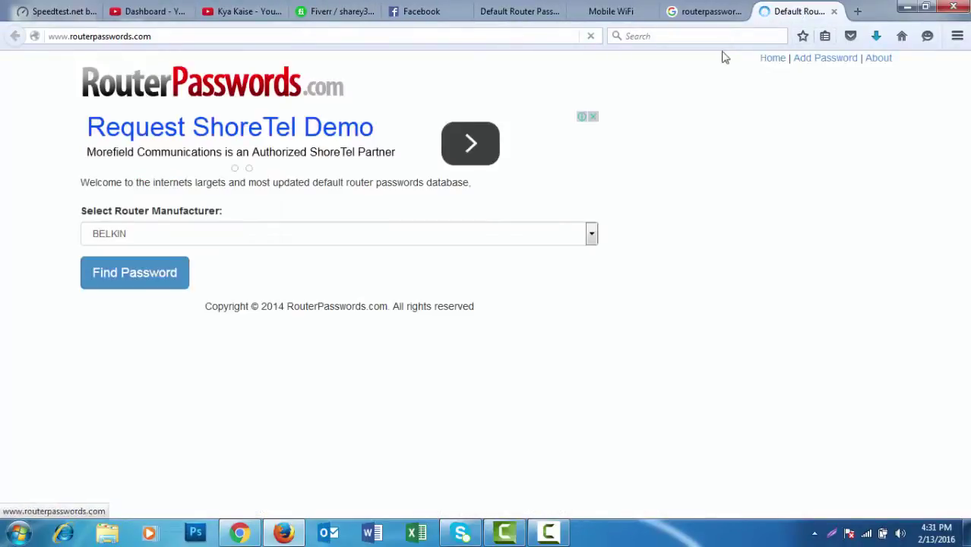
click(699, 10)
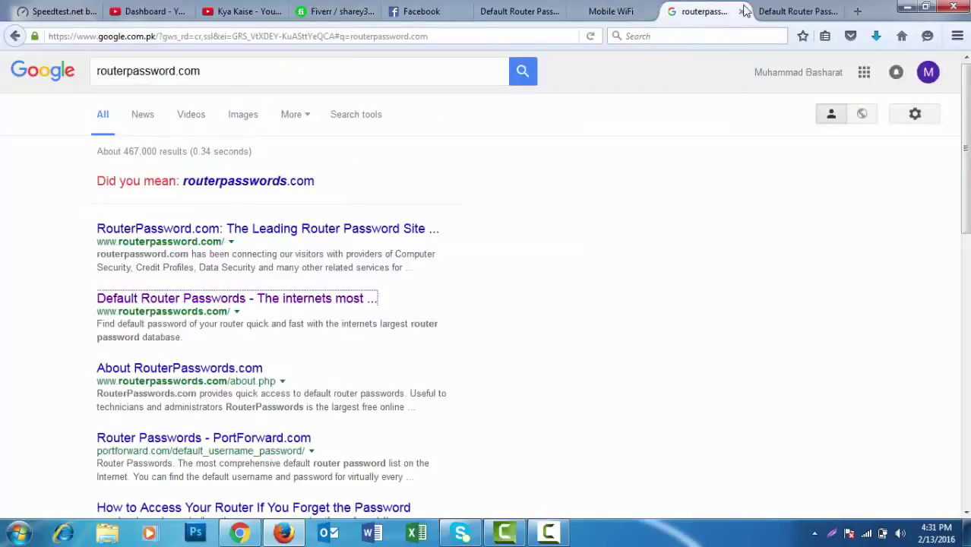
click(742, 10)
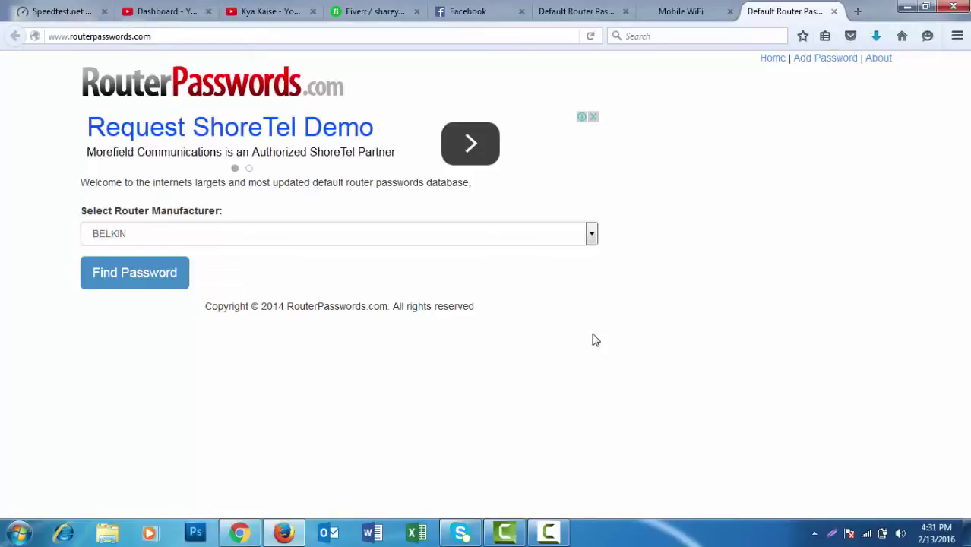
Step: Pick HUAWEI as the router manufacturer and look up its default passwords
click(591, 236)
click(593, 238)
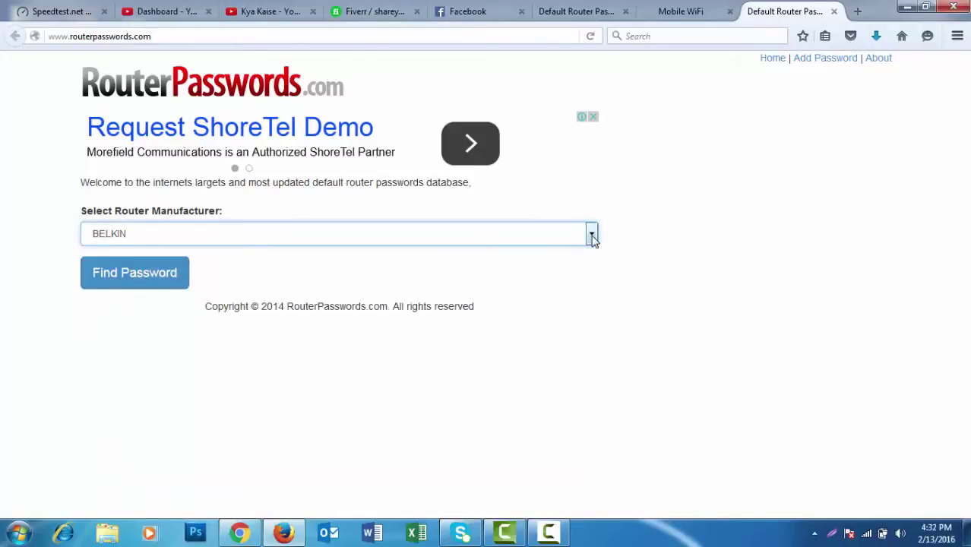
click(593, 237)
click(593, 237)
text(hphu)
click(124, 275)
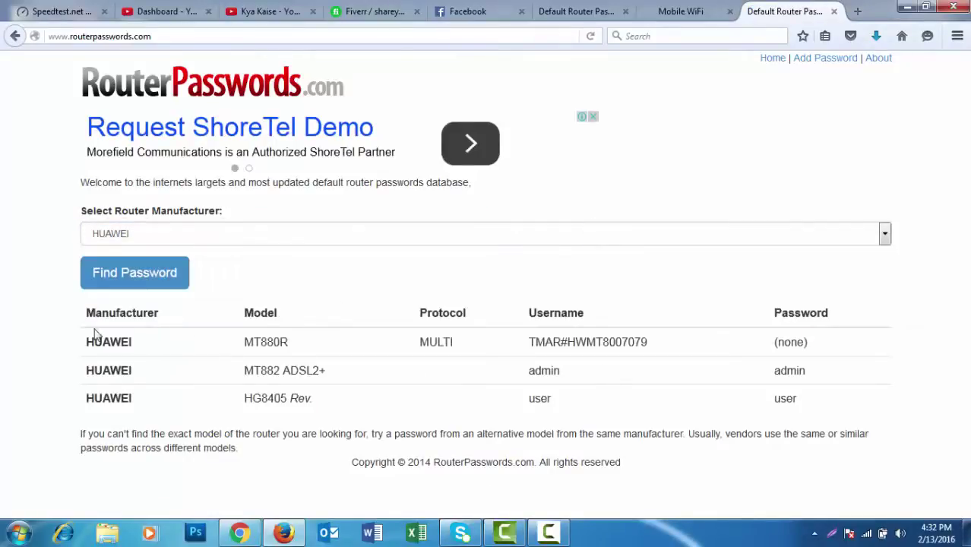
Step: Highlight the HUAWEI entries and logins for MT880R, MT882 ADSL2+ and HG8405 Rev
drag(241, 342, 288, 345)
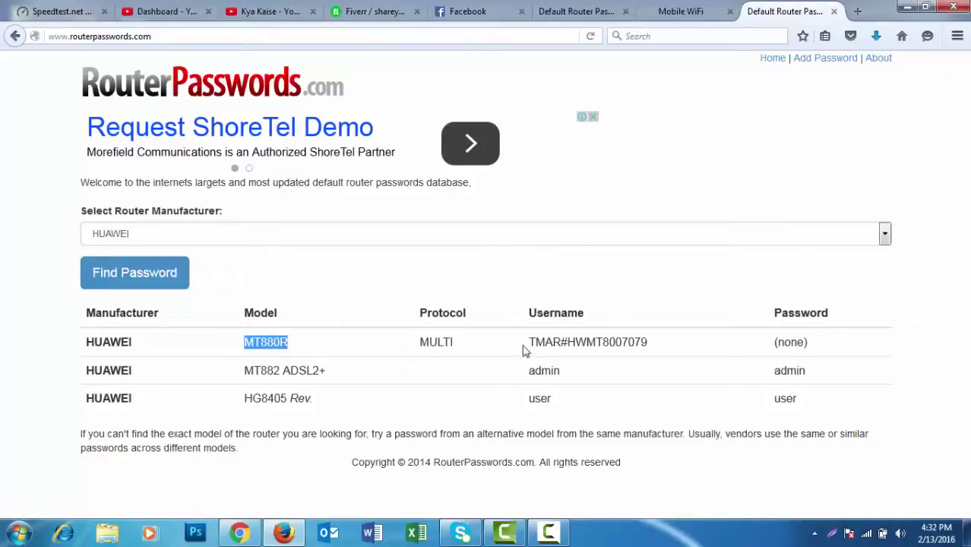
drag(524, 343, 821, 345)
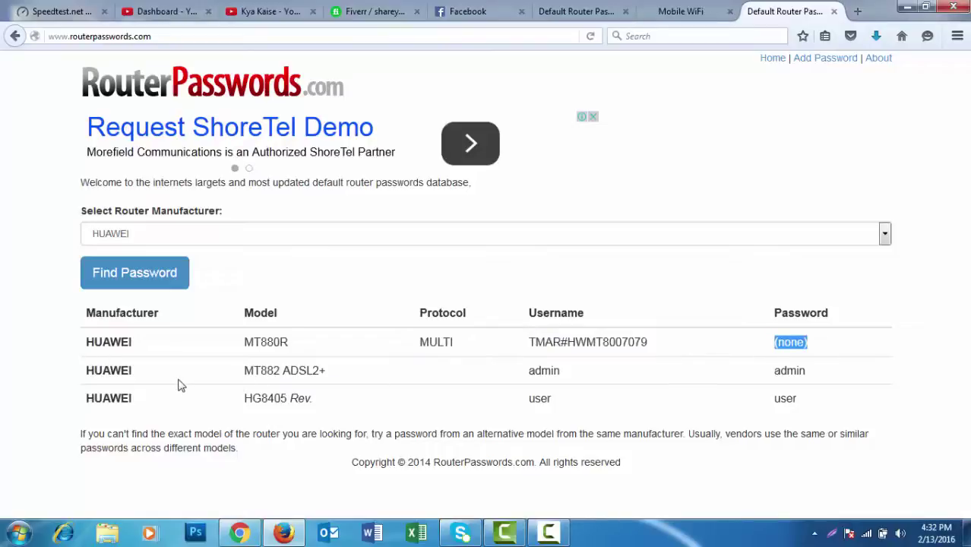
drag(242, 374, 345, 389)
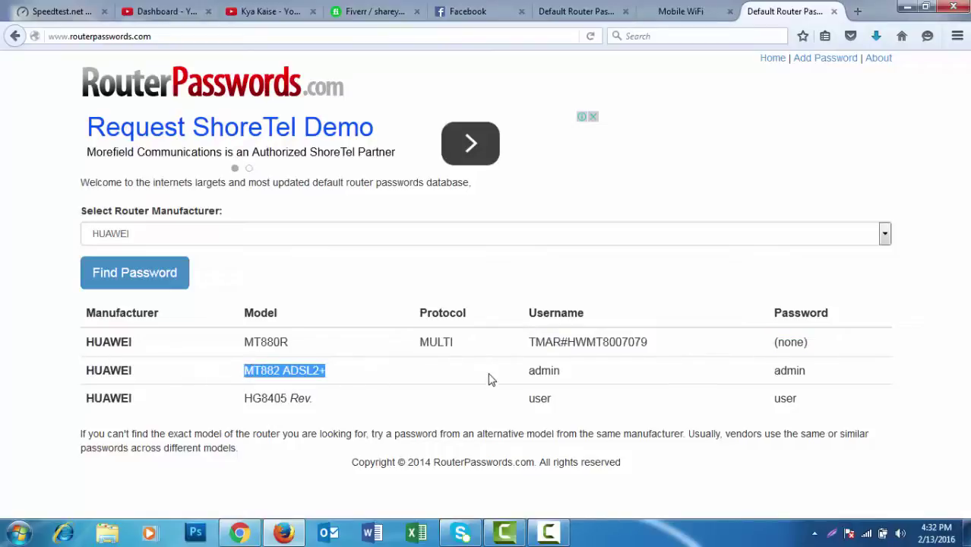
click(522, 375)
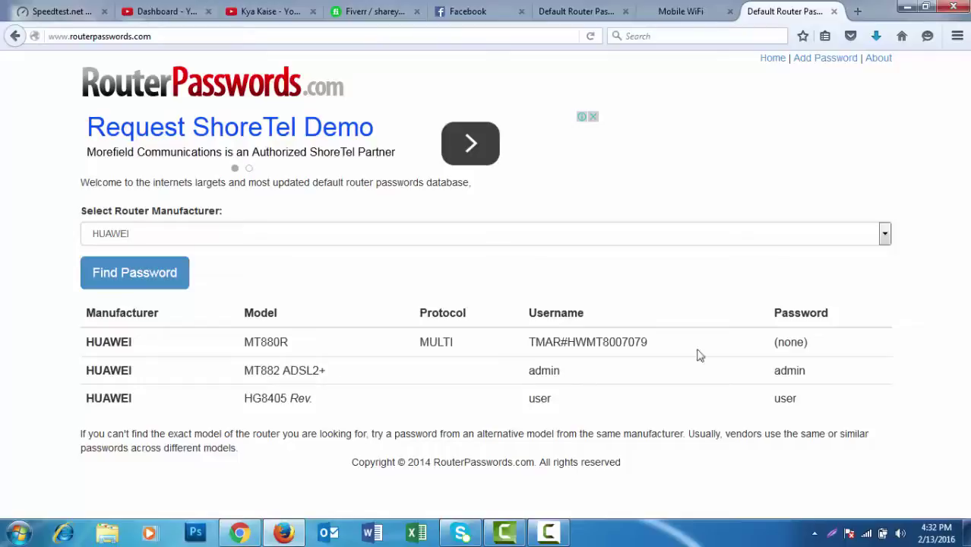
drag(772, 375, 814, 381)
drag(530, 377, 562, 376)
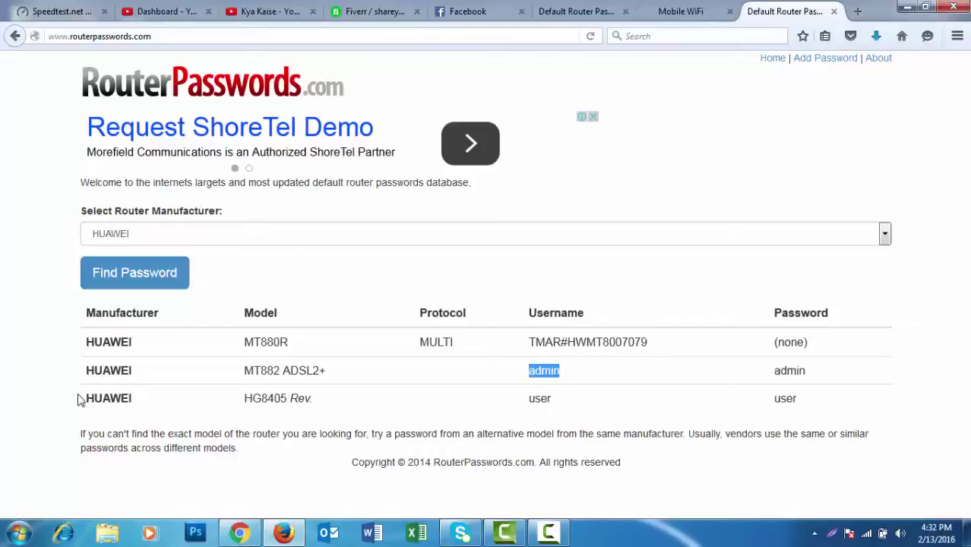
drag(83, 397, 132, 398)
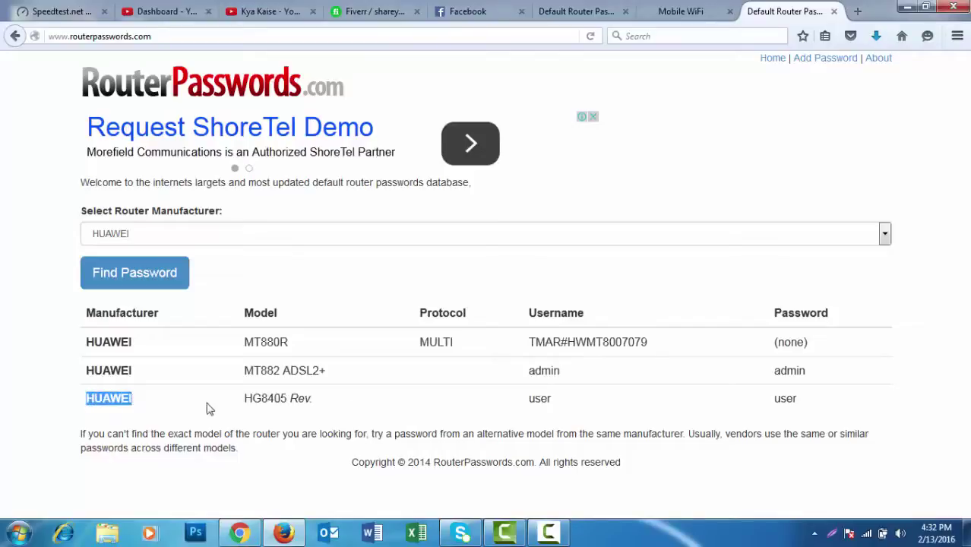
drag(243, 398, 320, 408)
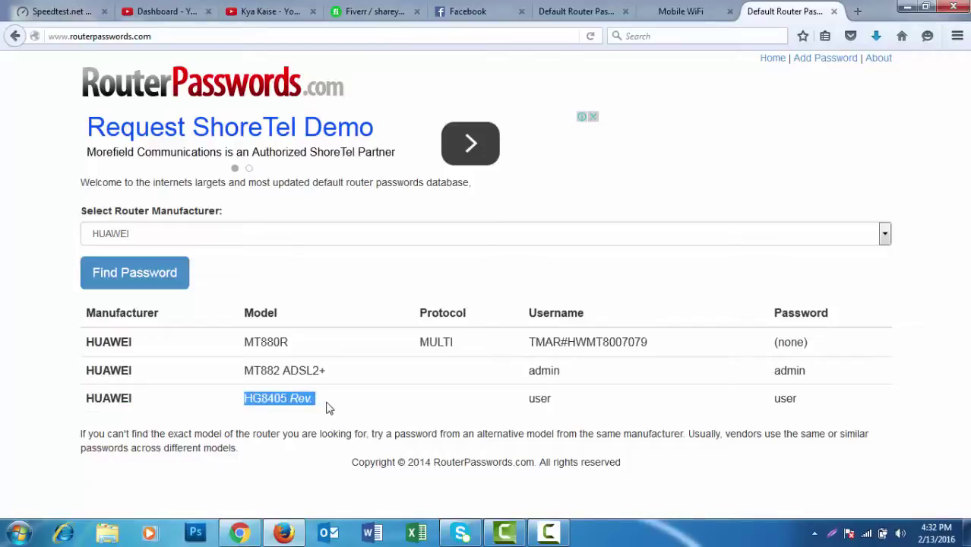
click(531, 414)
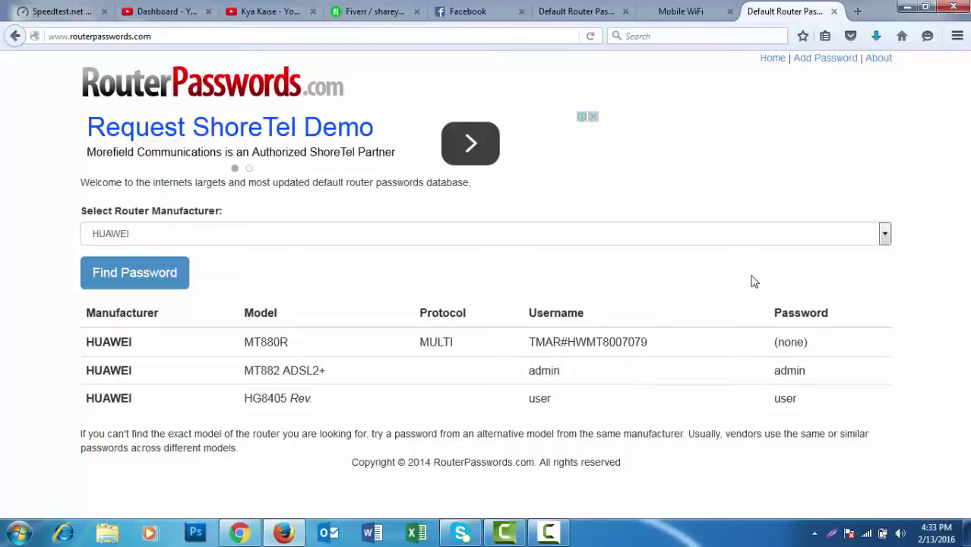
Step: Look up the default router passwords for manufacturer LG
click(884, 236)
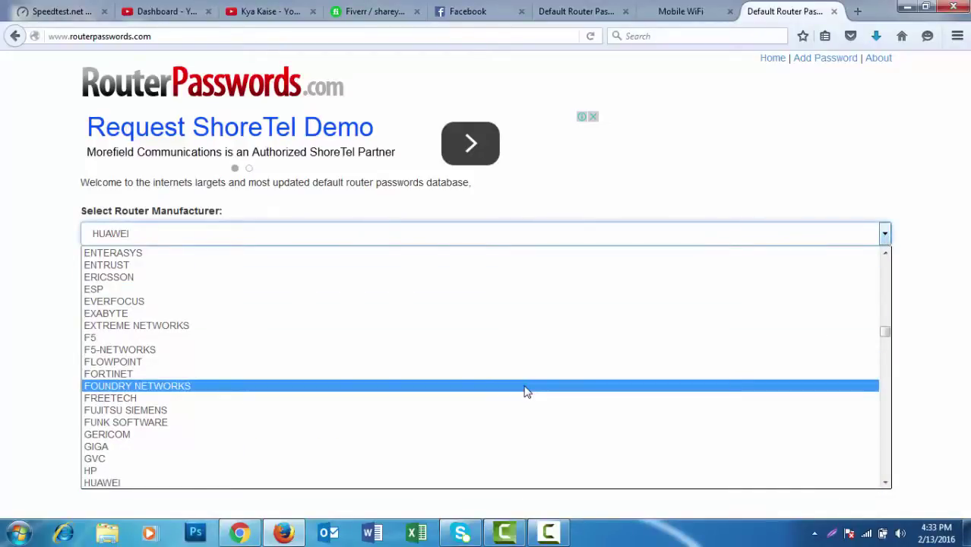
key(l)
key(Down)
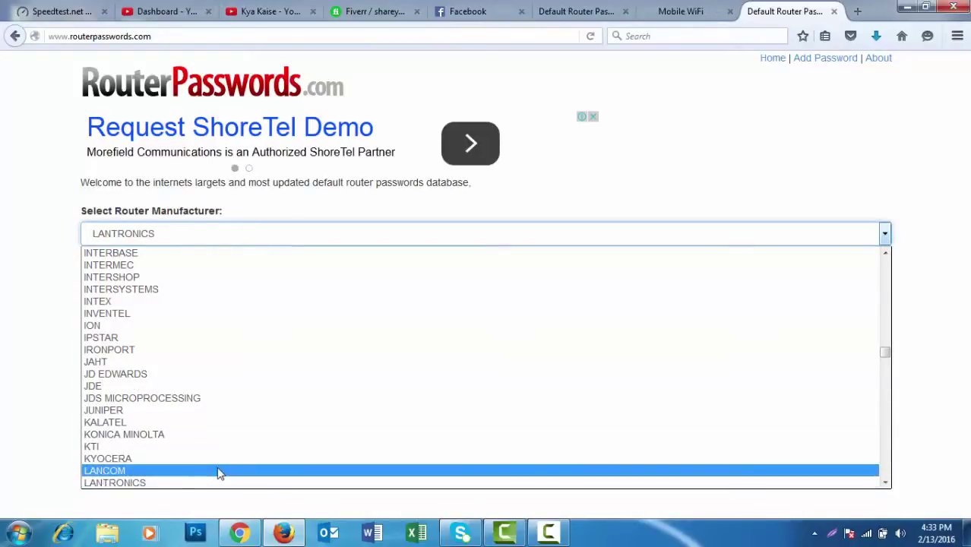
key(Down)
key(Down)
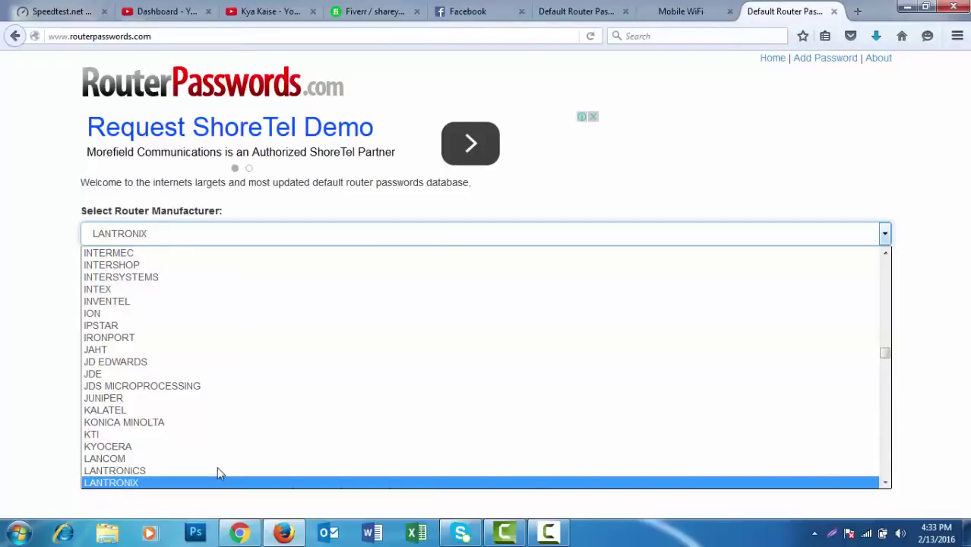
key(Down)
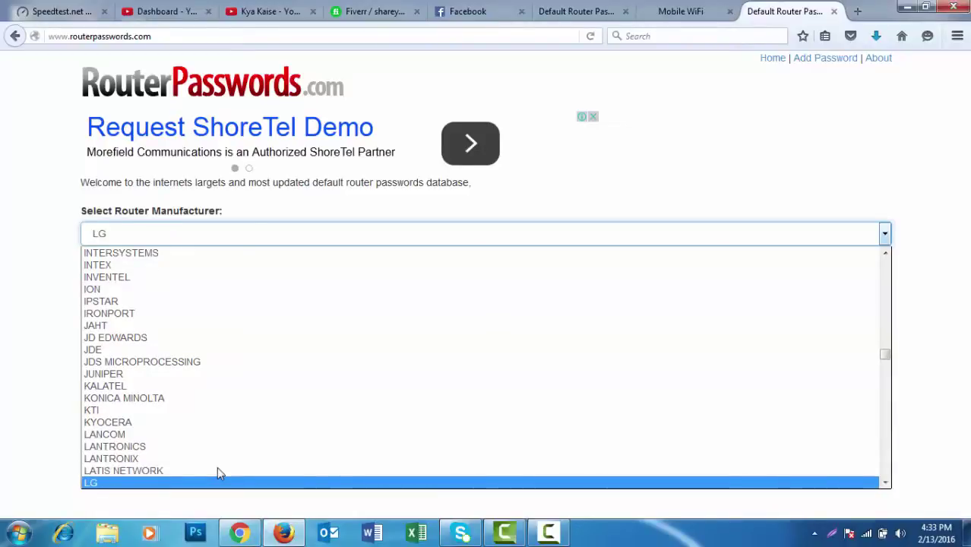
key(Return)
click(148, 278)
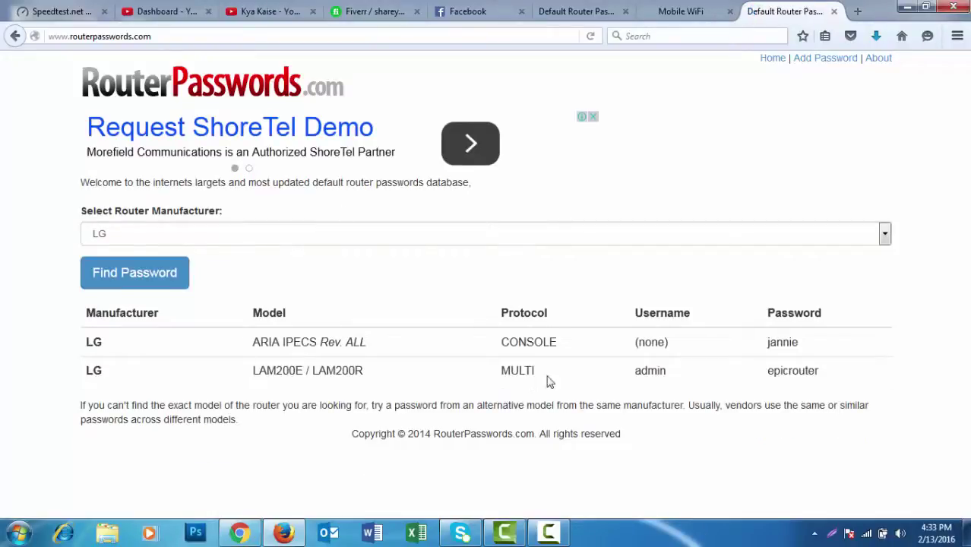
Step: Select NETCOMM as the manufacturer and run its default password lookup
click(884, 235)
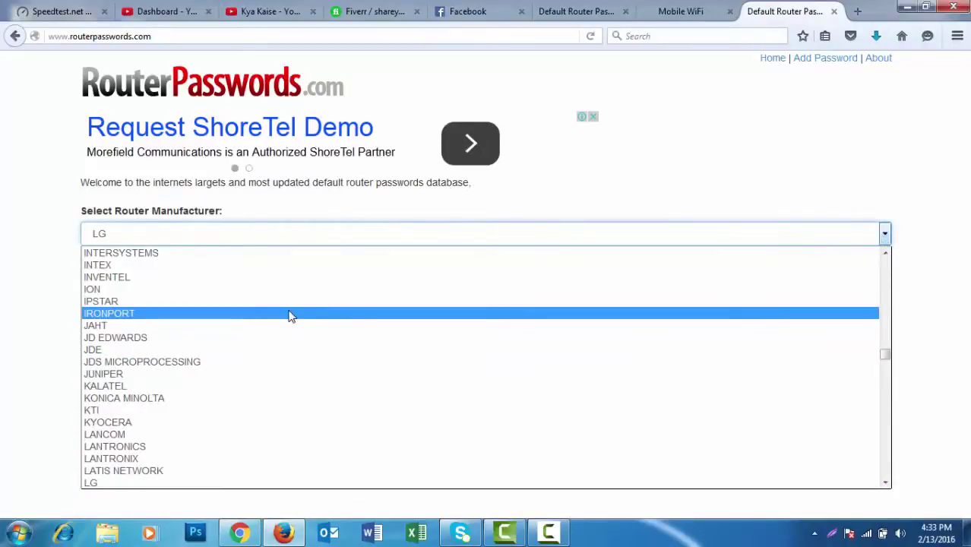
key(Down)
key(Down)
key(Down)
key(Down)
key(Down)
key(Down)
key(Down)
key(Down)
key(Down)
key(Down)
key(Down)
key(Down)
key(Down)
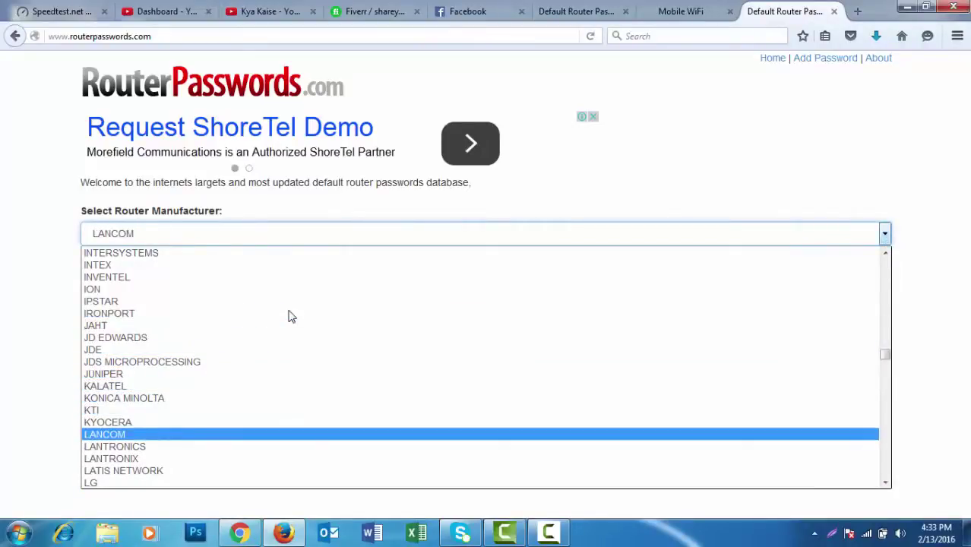
key(Down)
key(Down)
key(Down)
key(Down)
key(Down)
key(Down)
key(Down)
key(Down)
key(Down)
key(Down)
key(Down)
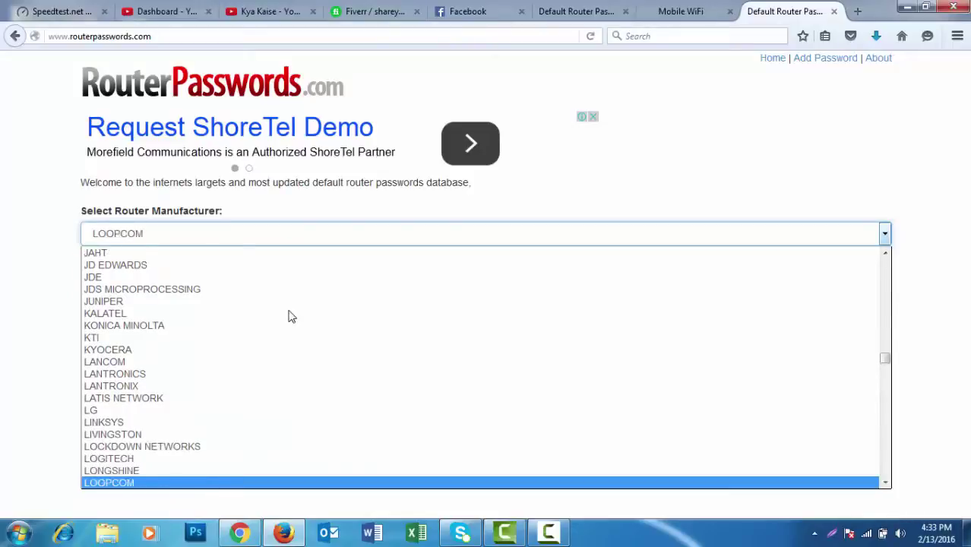
key(Down)
key(Down)
key(Down)
key(Down)
key(Down)
key(Down)
key(Down)
key(Down)
key(Down)
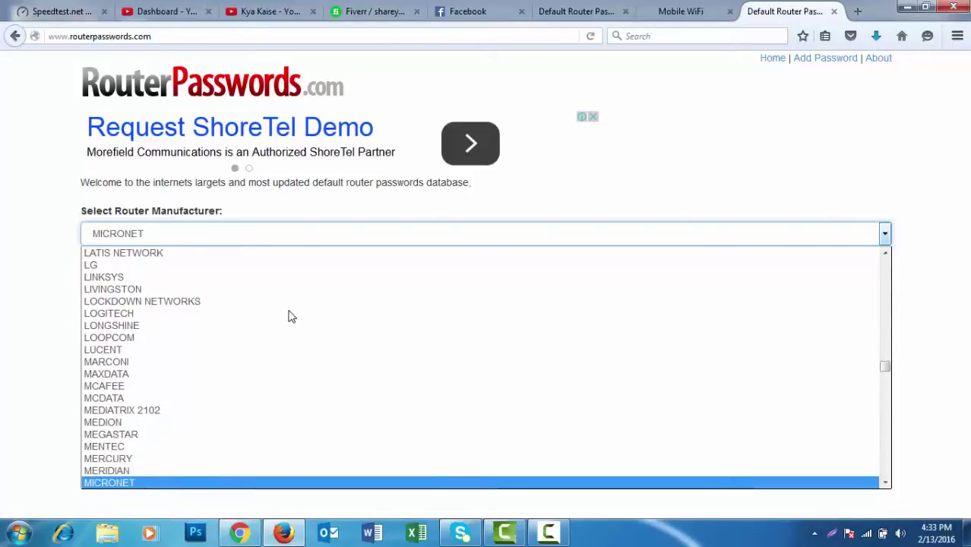
key(Down)
key(Down)
key(Down)
key(Down)
key(Down)
key(Down)
key(Down)
key(Down)
key(Down)
key(Down)
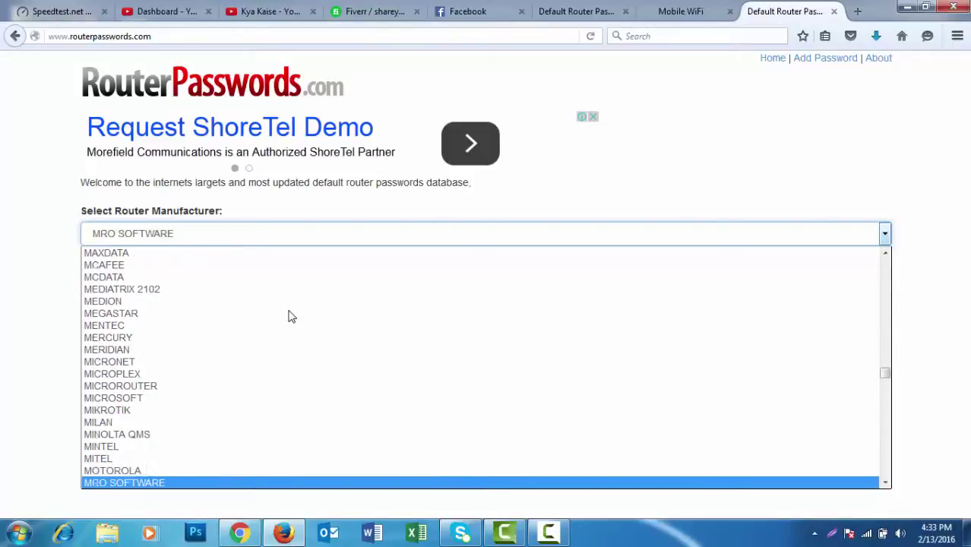
key(Down)
key(Down)
key(Down)
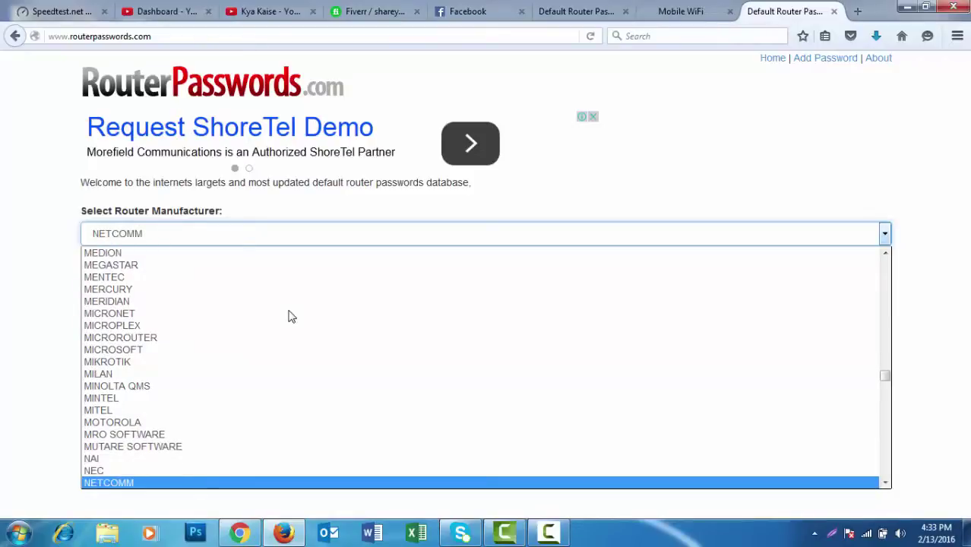
key(Down)
key(Down)
key(Down)
key(Down)
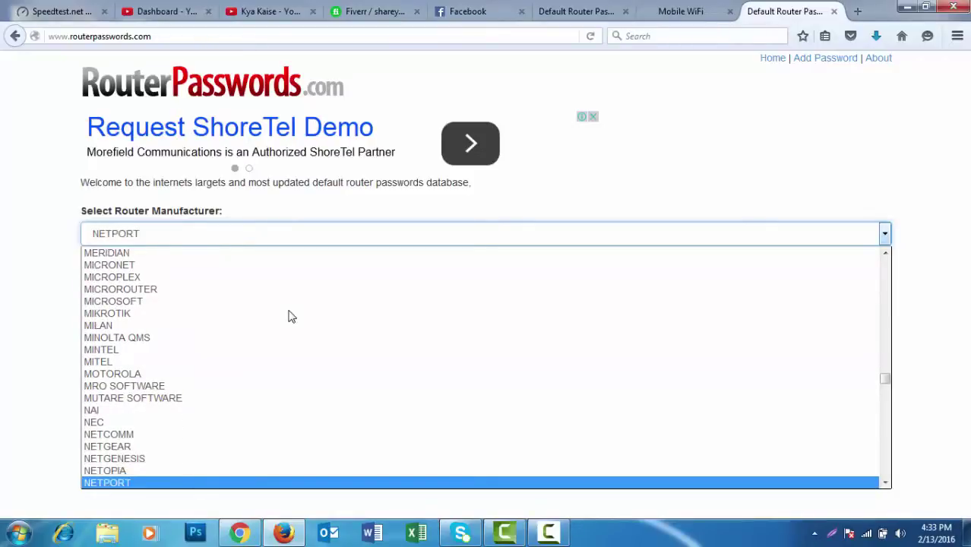
click(180, 441)
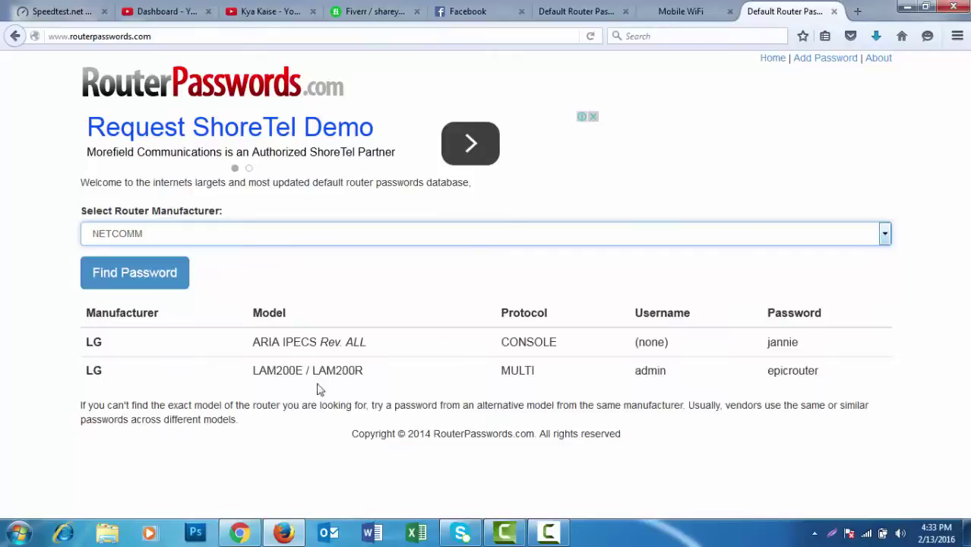
click(134, 272)
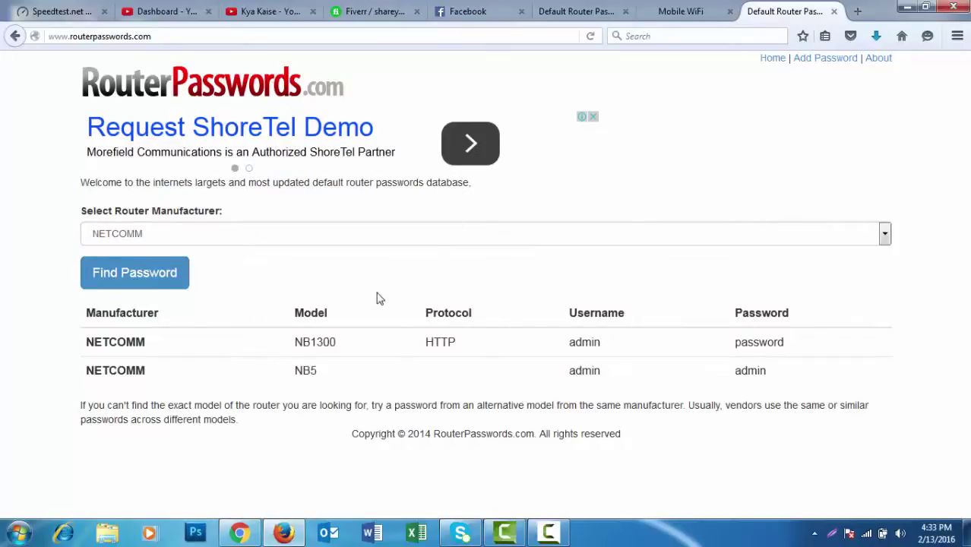
click(130, 273)
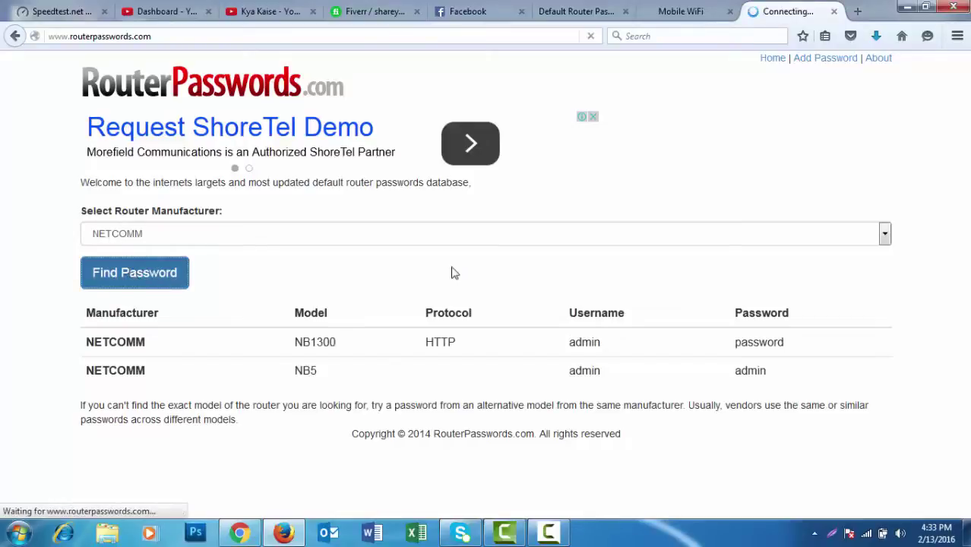
Step: Switch between the router login page and the password results, ending on the login page
click(681, 14)
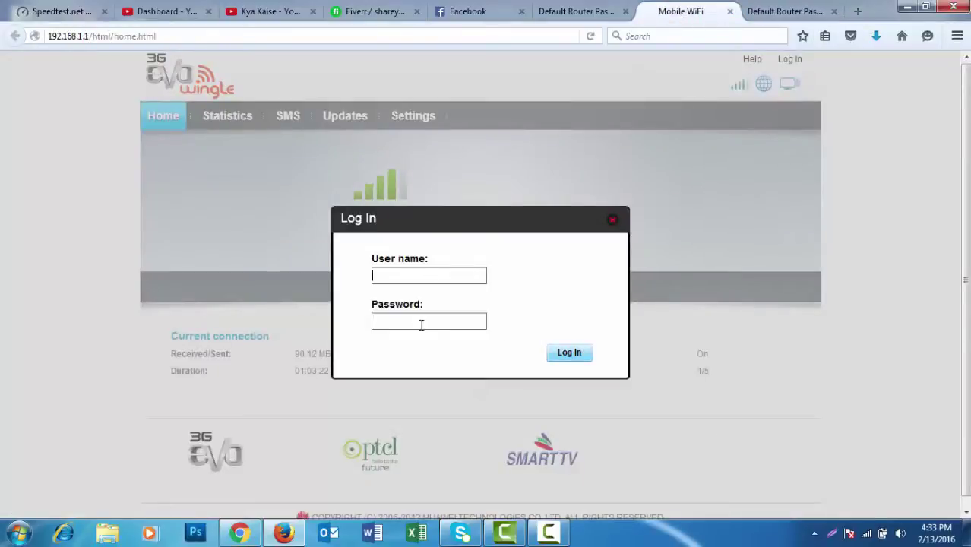
click(460, 275)
click(790, 10)
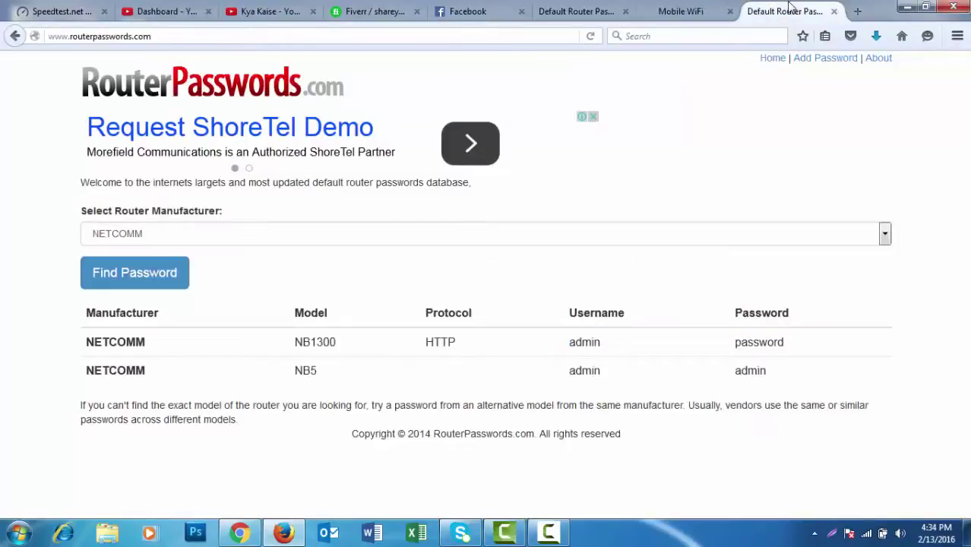
click(683, 10)
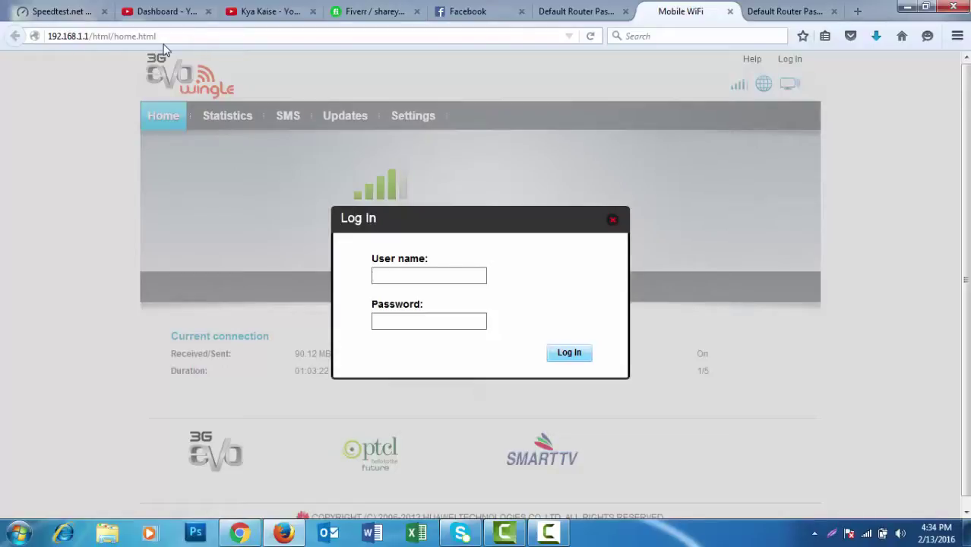
Step: Minimize Firefox and launch cmd from the Start menu search
click(906, 9)
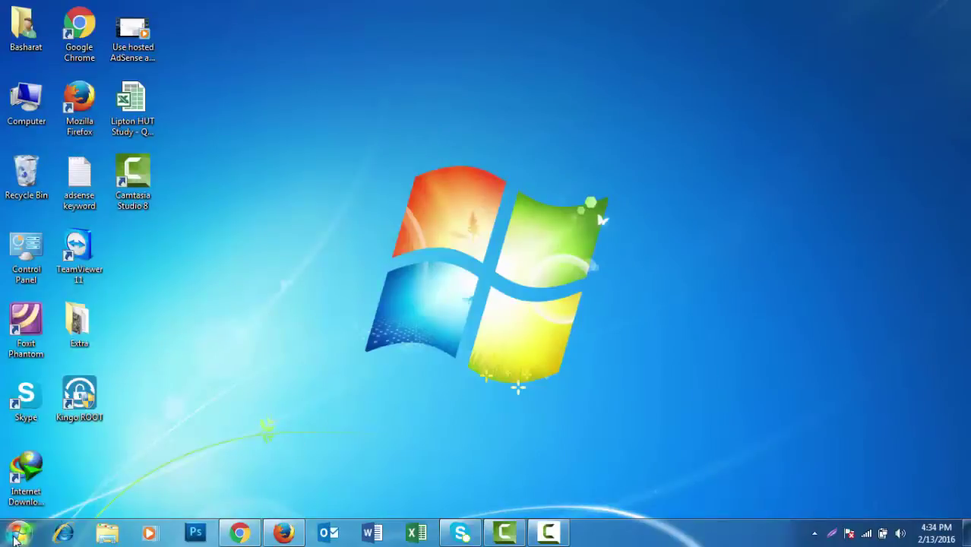
click(17, 534)
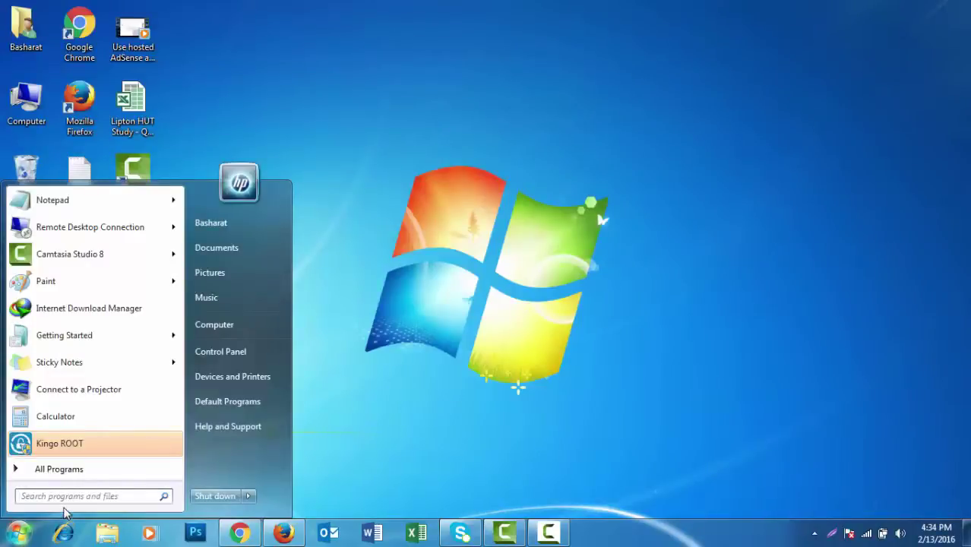
text(cmd)
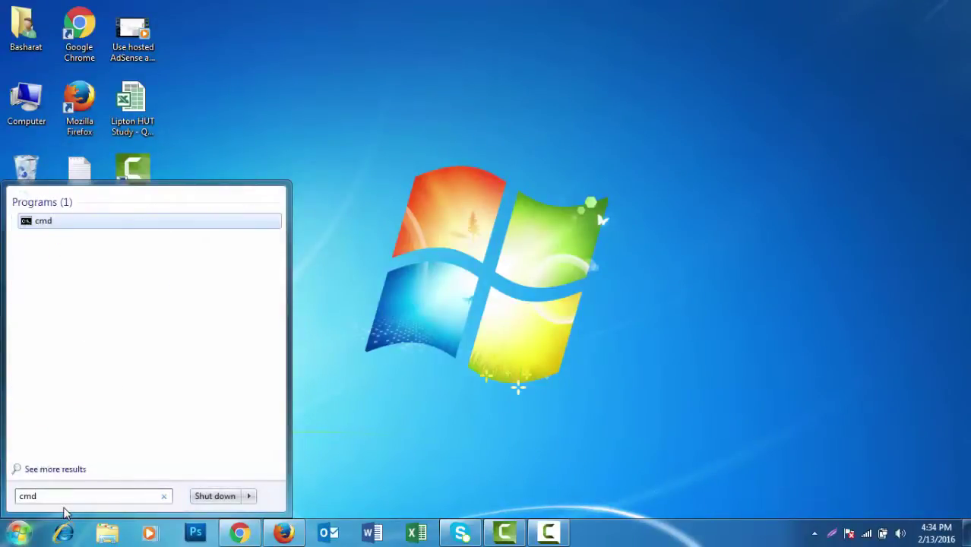
key(Return)
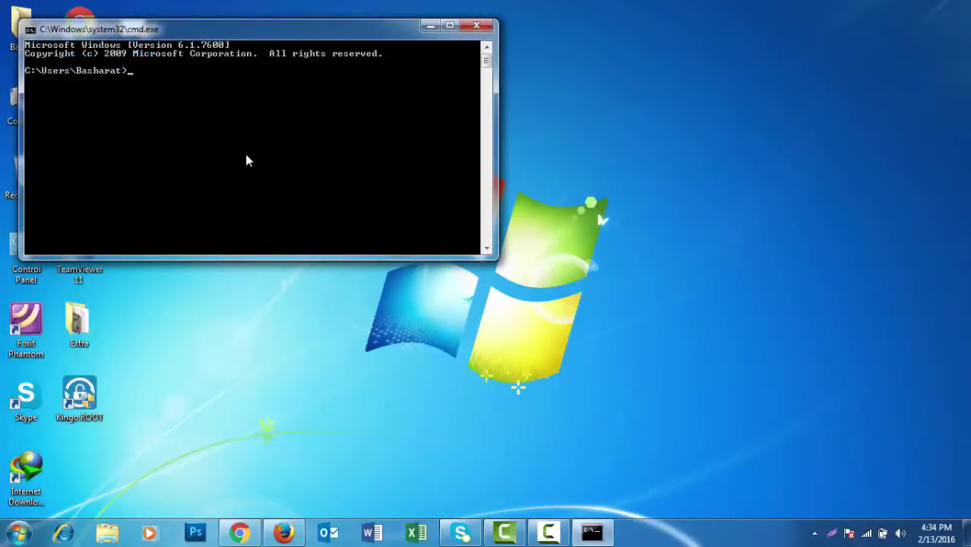
Step: Run ipconfig and maximize the console to view the adapter listing
text(ipconfig)
key(Return)
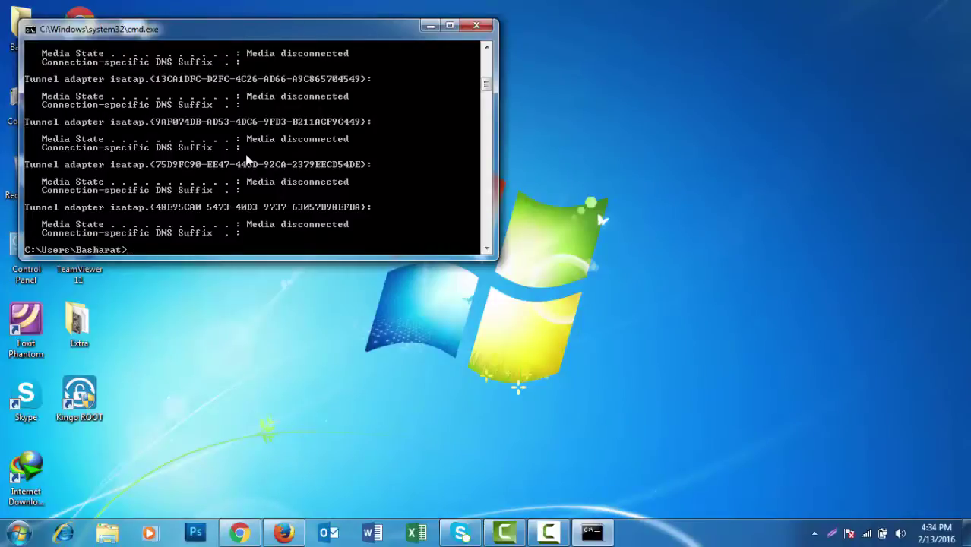
click(449, 26)
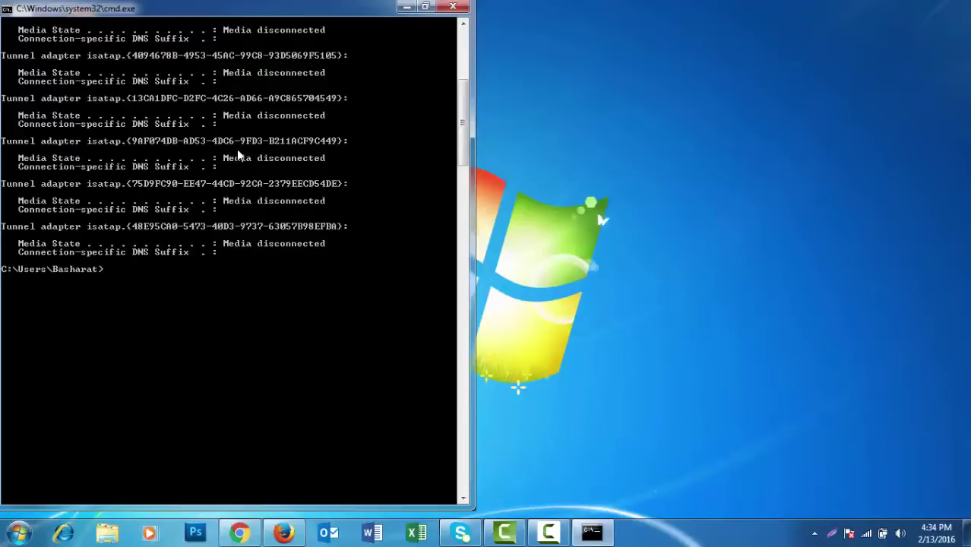
Step: Restore Firefox and flip through the Fiverr, NETCOMM and HUAWEI tabs back to 192.168.1.1
click(286, 533)
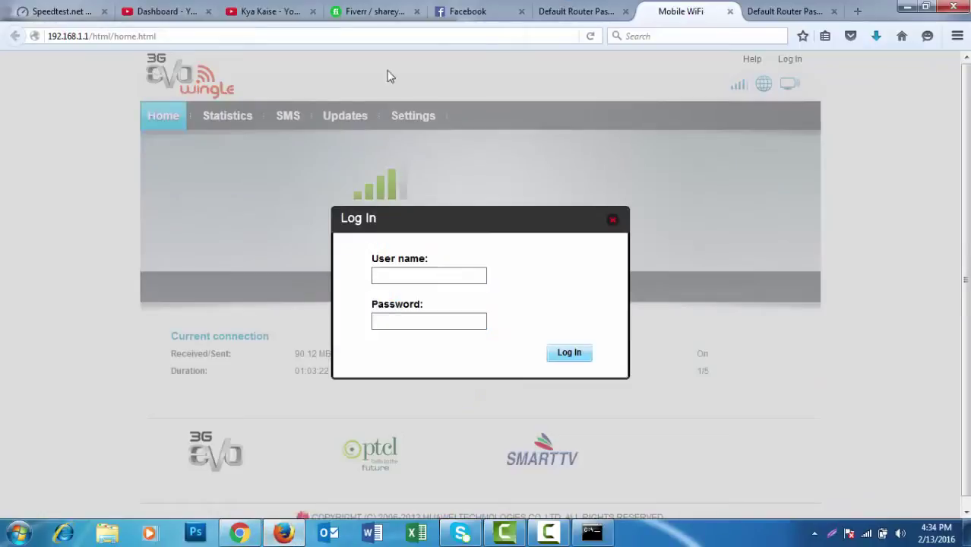
click(376, 11)
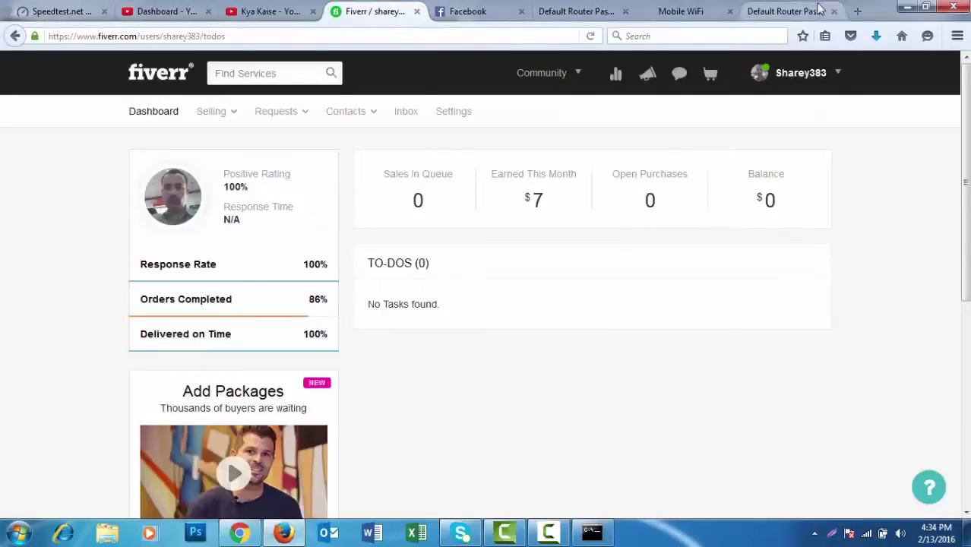
click(791, 11)
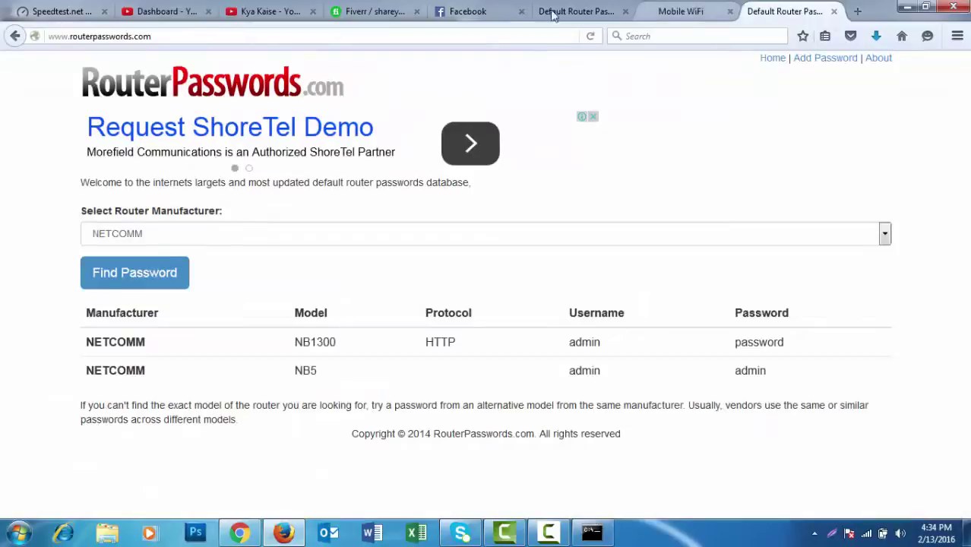
click(589, 17)
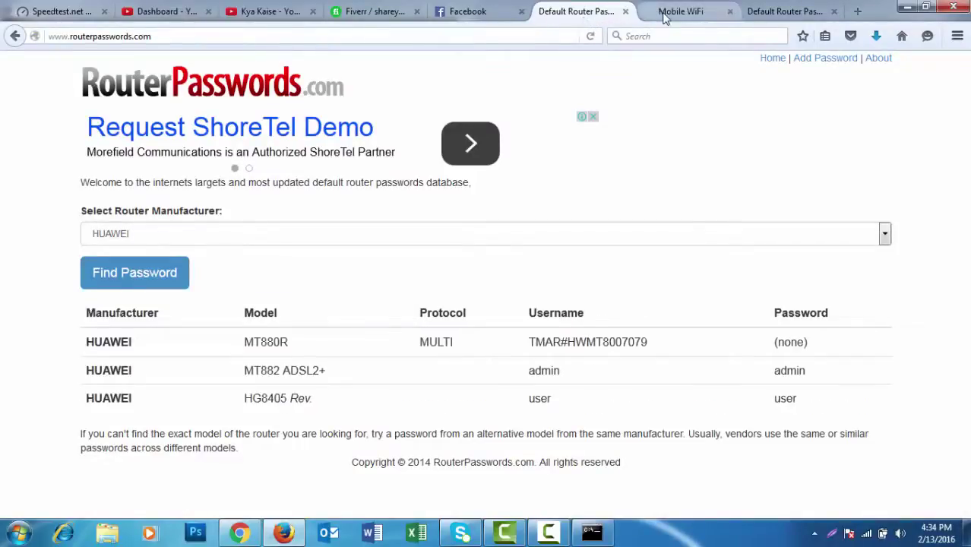
click(663, 17)
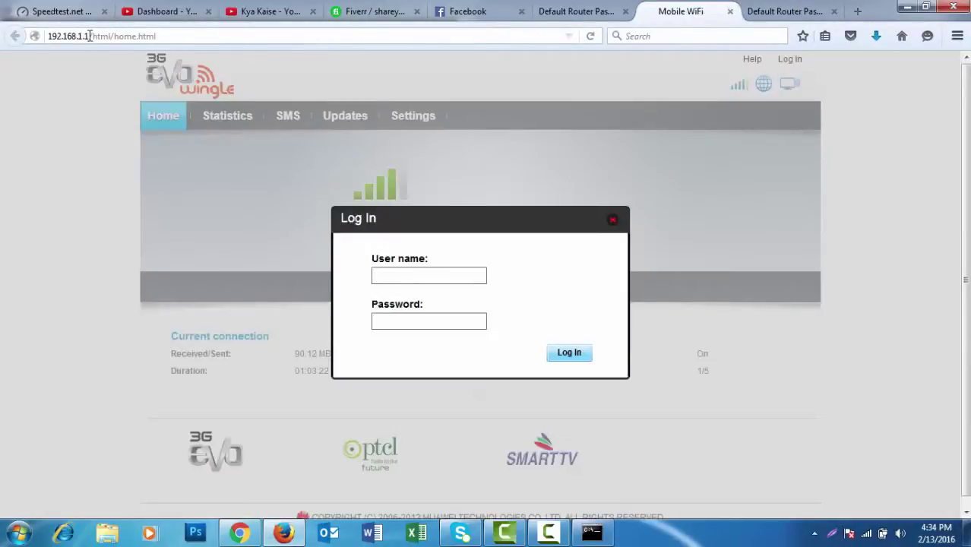
drag(89, 36, 47, 36)
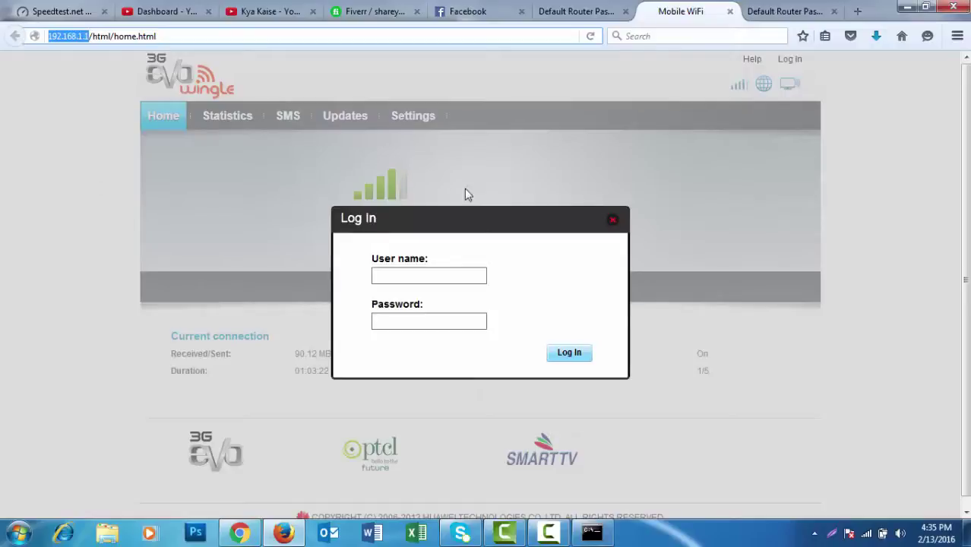
Step: Close the Command Prompt window and focus the router's User name field
click(592, 532)
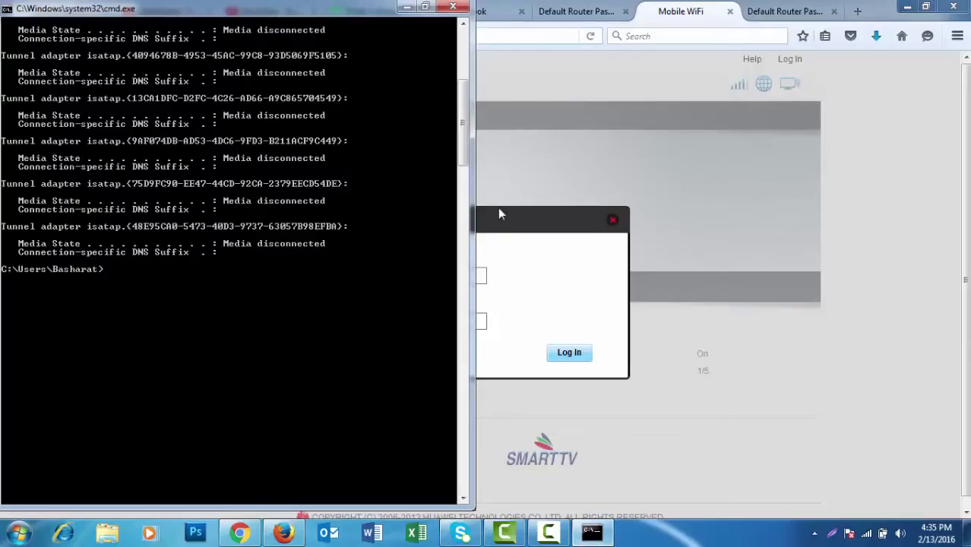
click(453, 6)
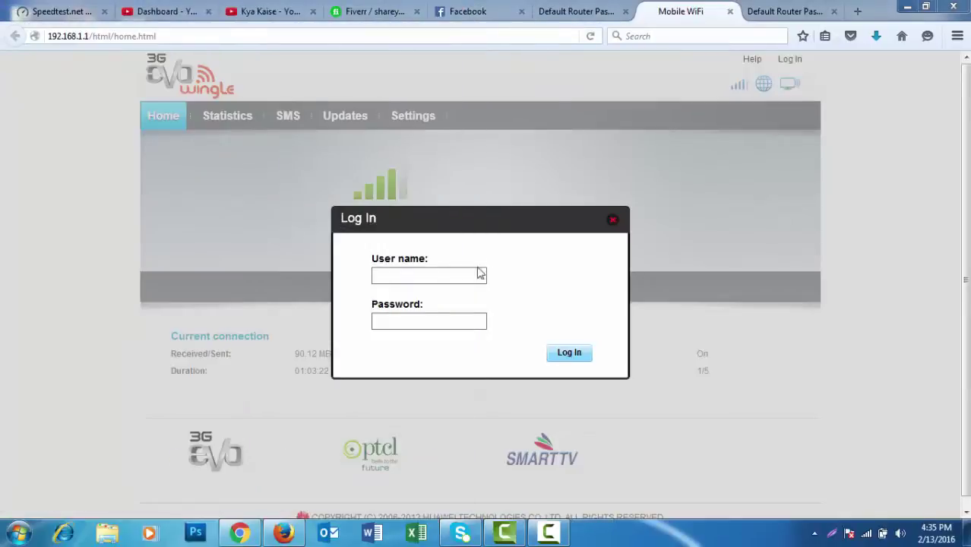
click(456, 273)
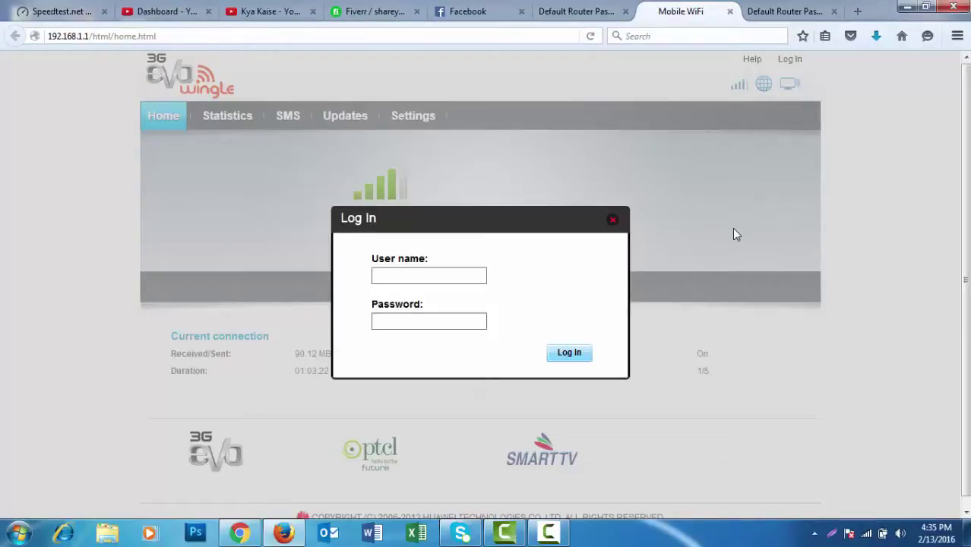
Step: Log in to the router with the default admin credentials and return to the Quick Setup Wizard
key(Return)
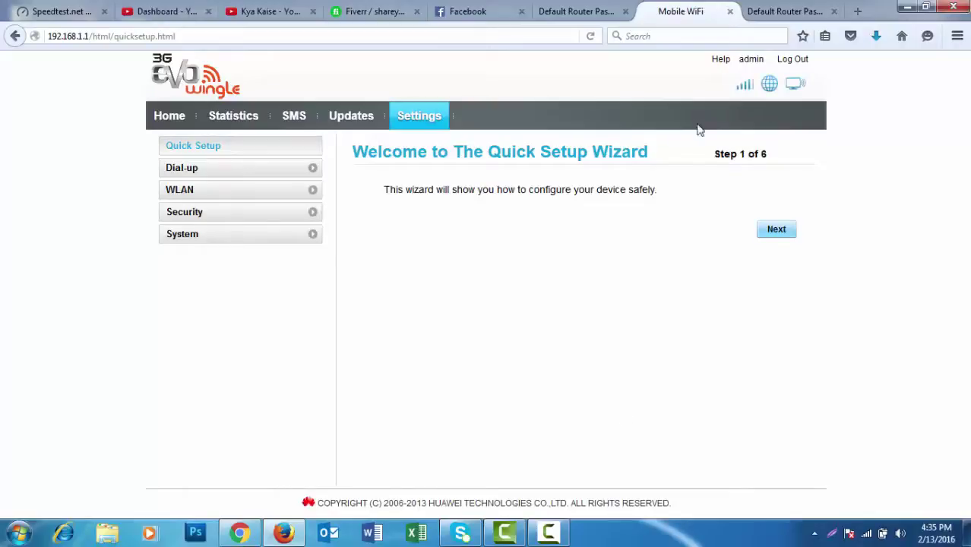
click(794, 10)
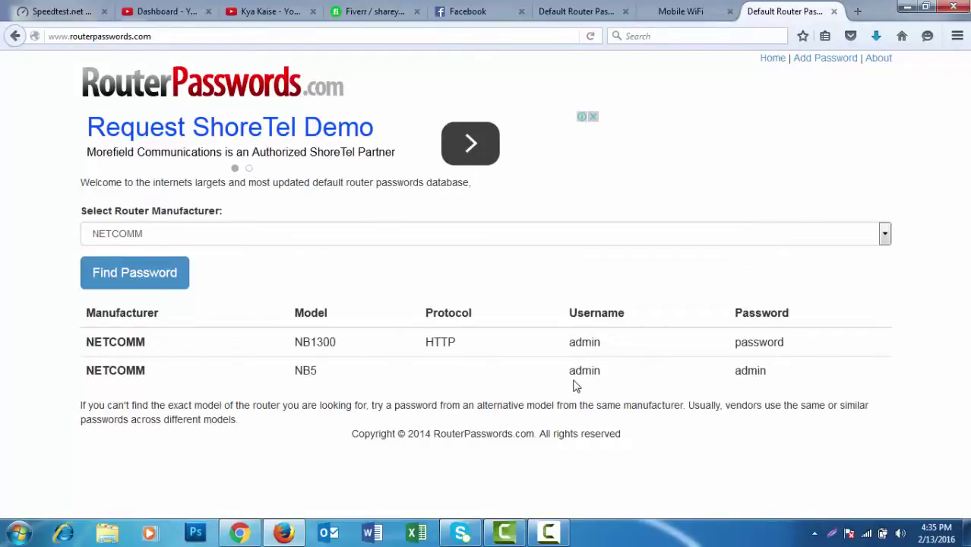
click(685, 10)
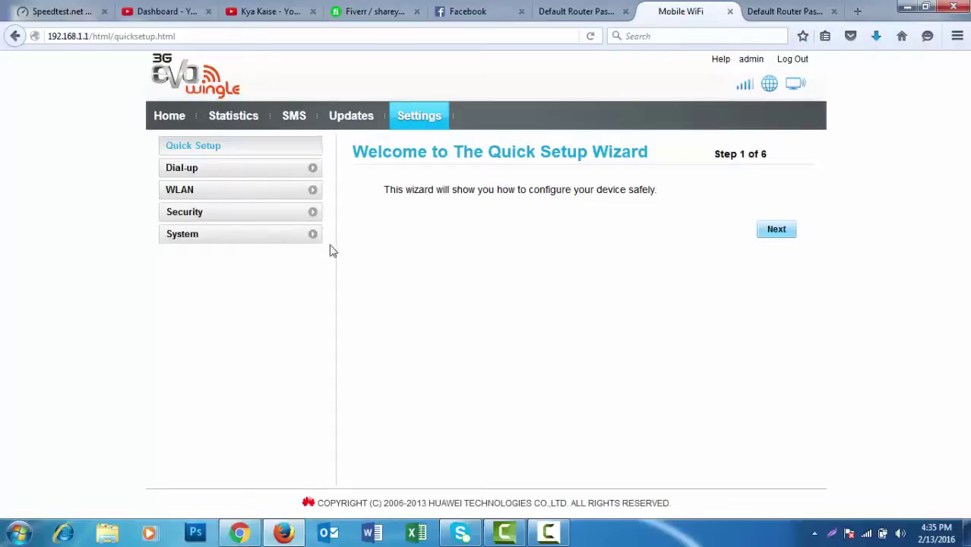
click(265, 196)
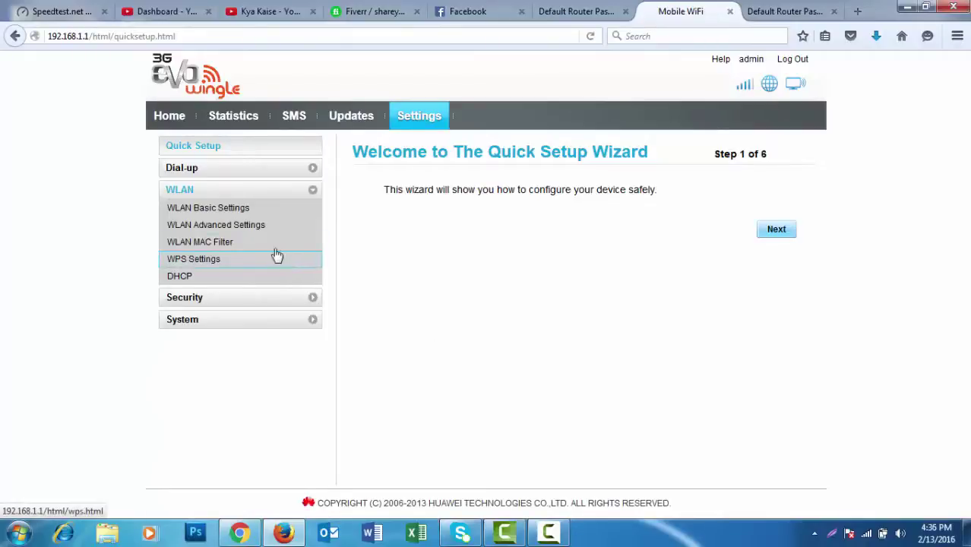
click(218, 210)
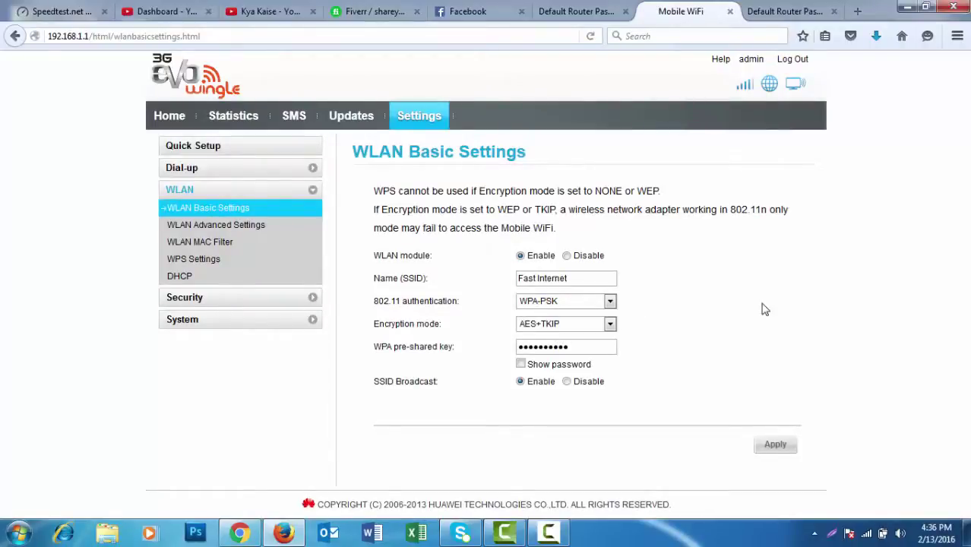
click(580, 277)
drag(581, 277, 518, 279)
click(568, 278)
drag(577, 277, 517, 281)
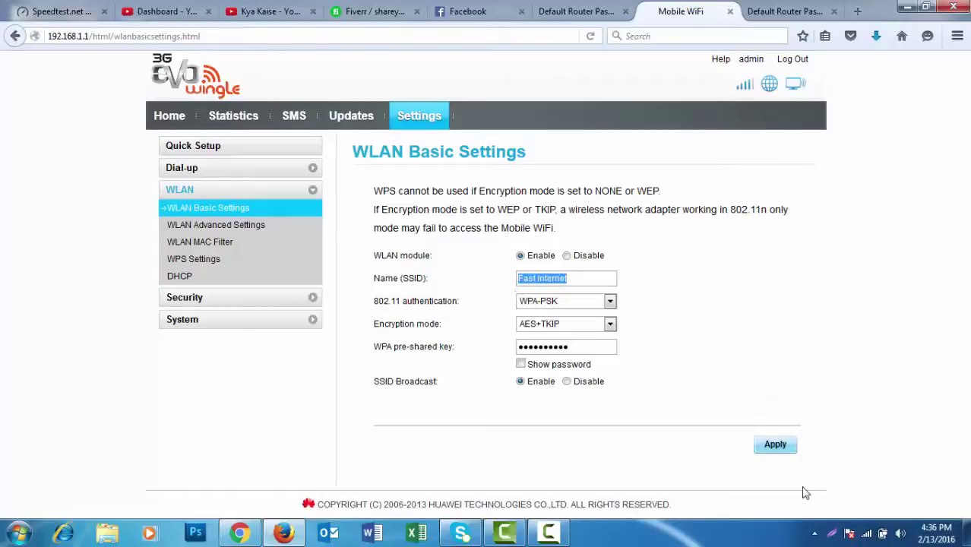
click(866, 533)
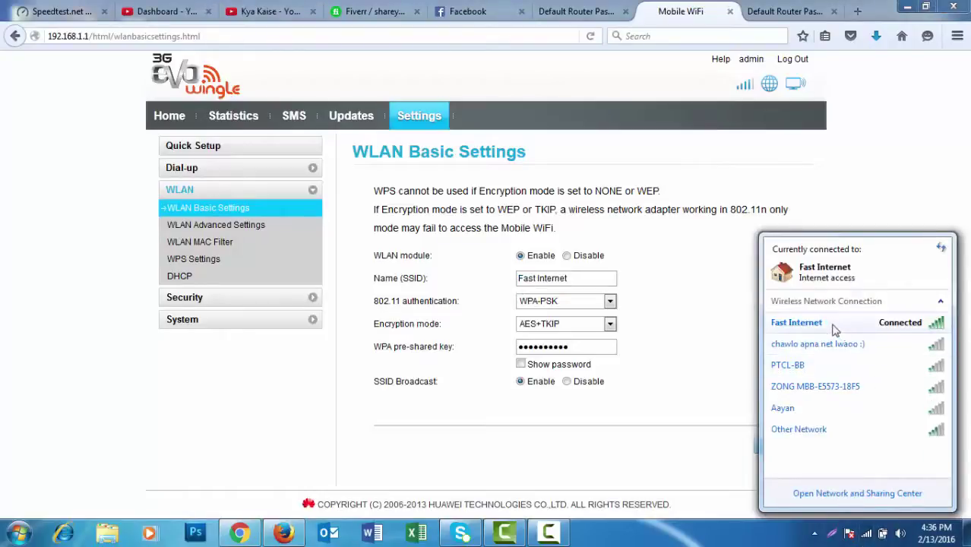
mouse_move(834, 328)
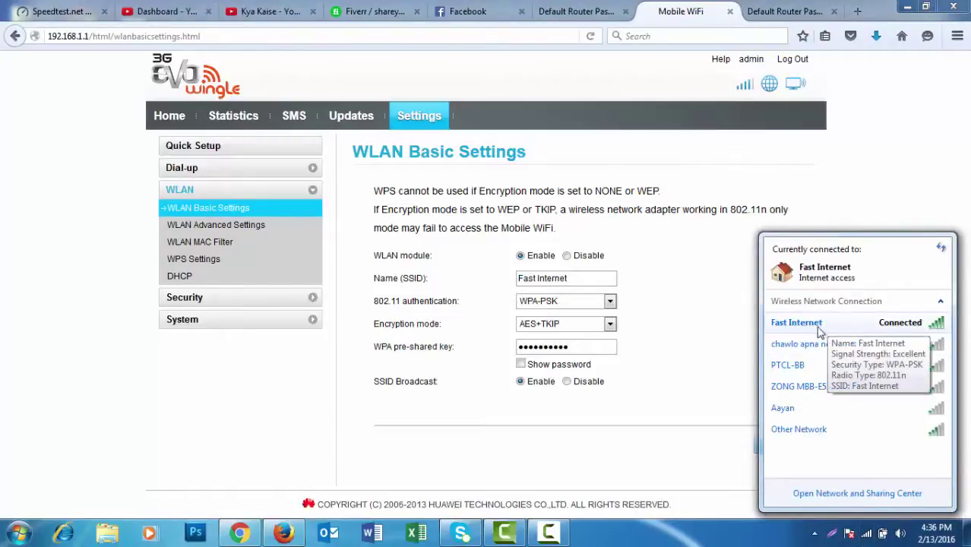
click(574, 279)
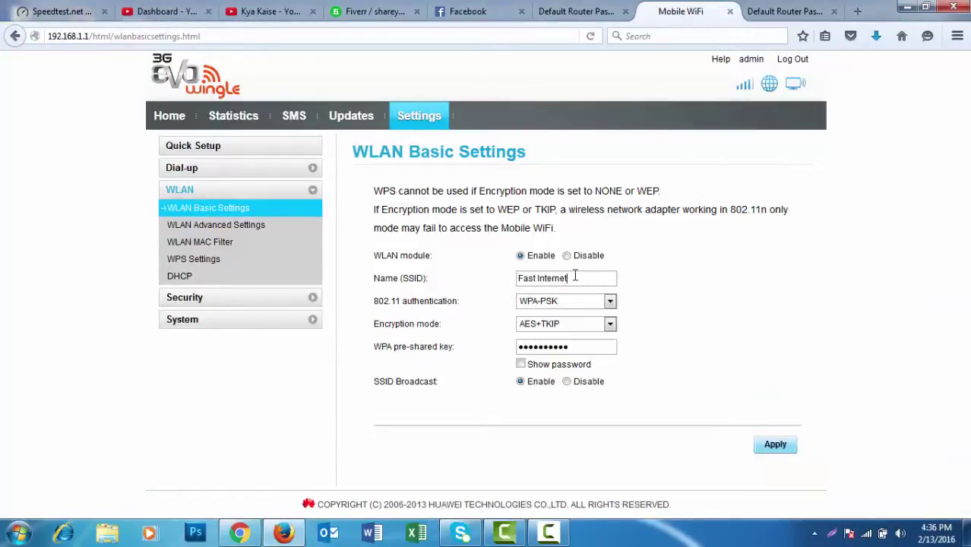
drag(575, 278, 513, 278)
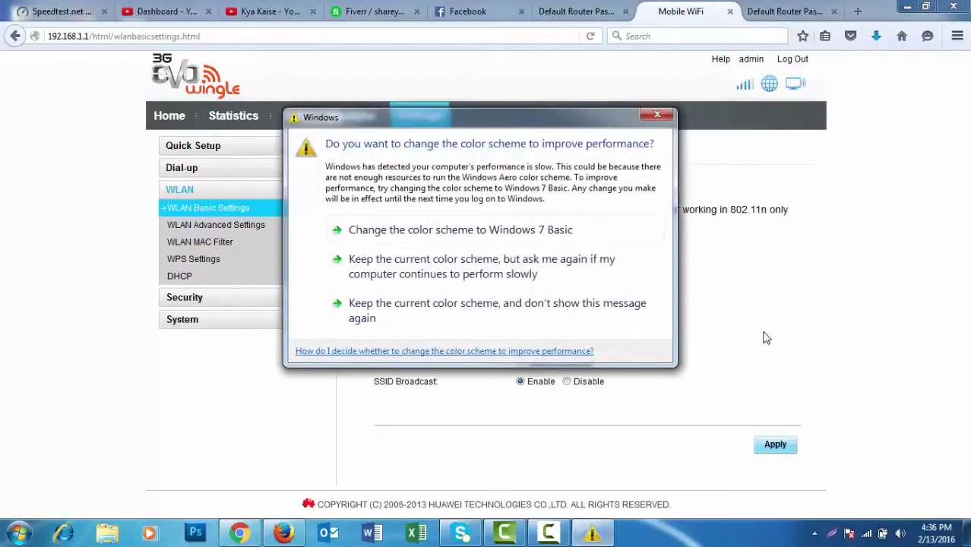
Step: Dismiss the colour-scheme prompt, replace SSID 'Fast Internet' with 'Fly', and apply
click(657, 117)
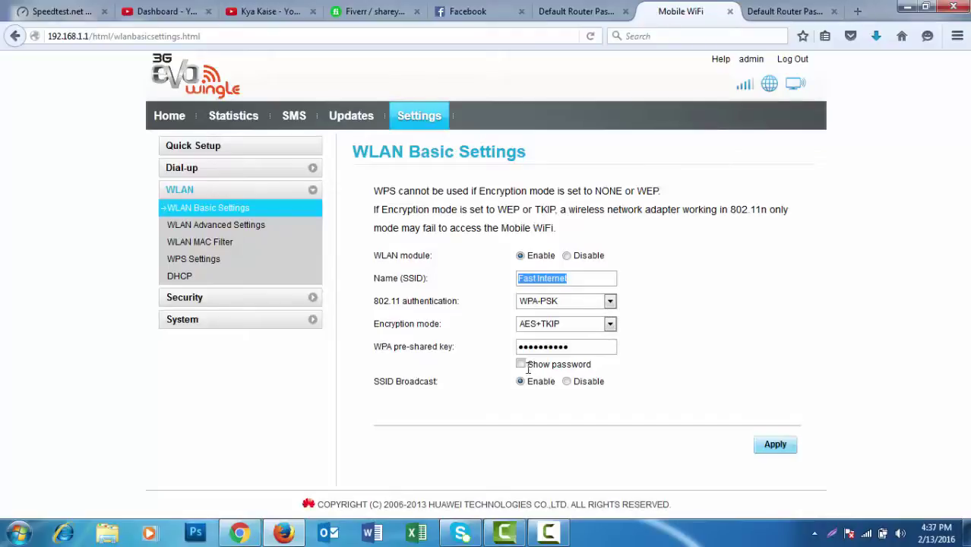
drag(584, 346, 510, 347)
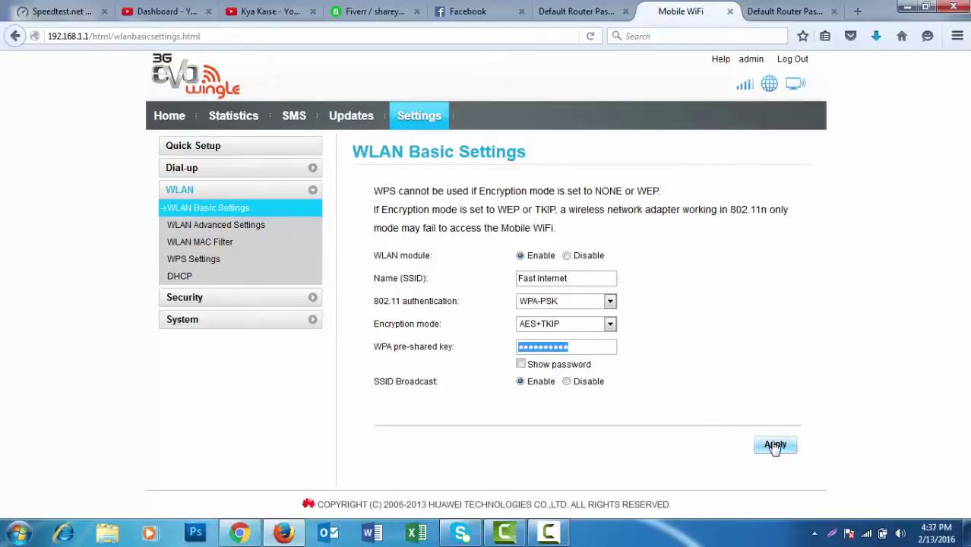
drag(586, 278, 513, 272)
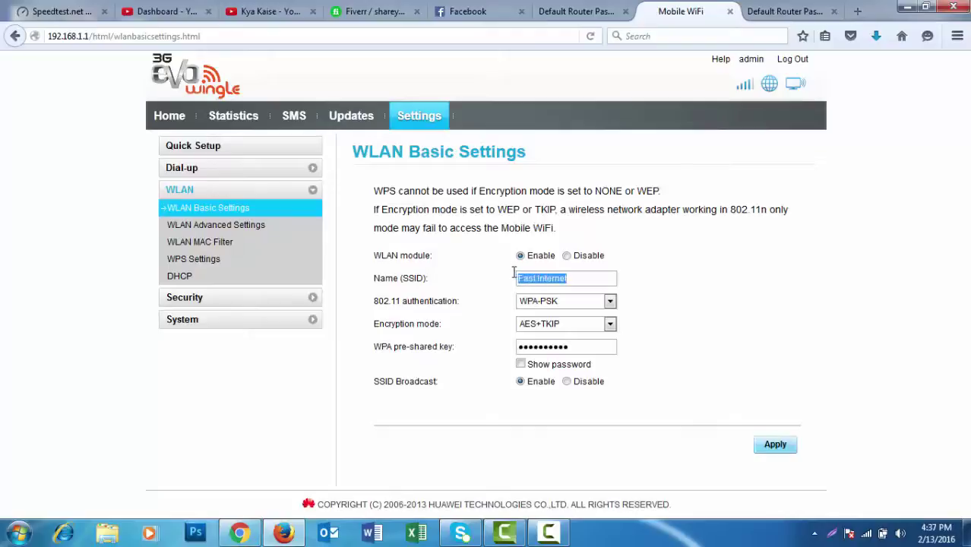
text(Fly)
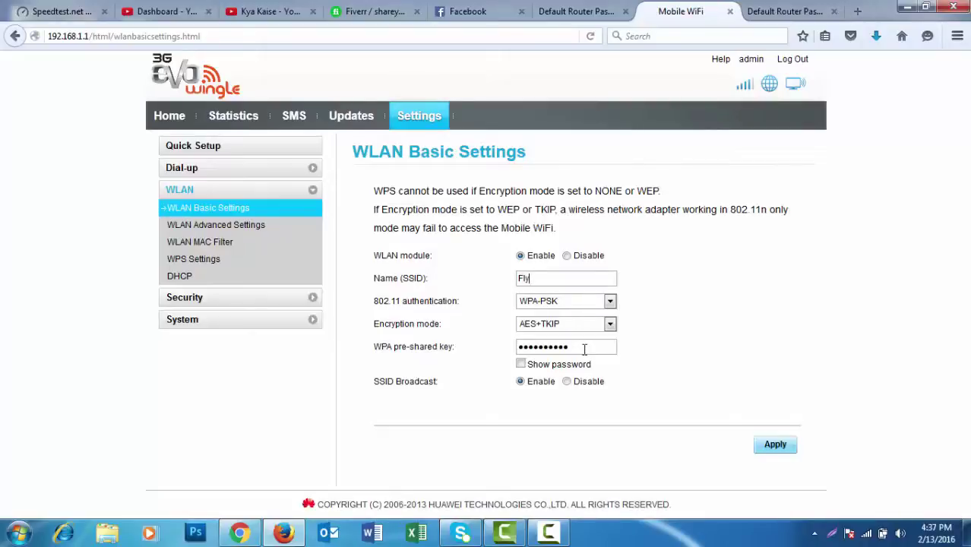
click(769, 454)
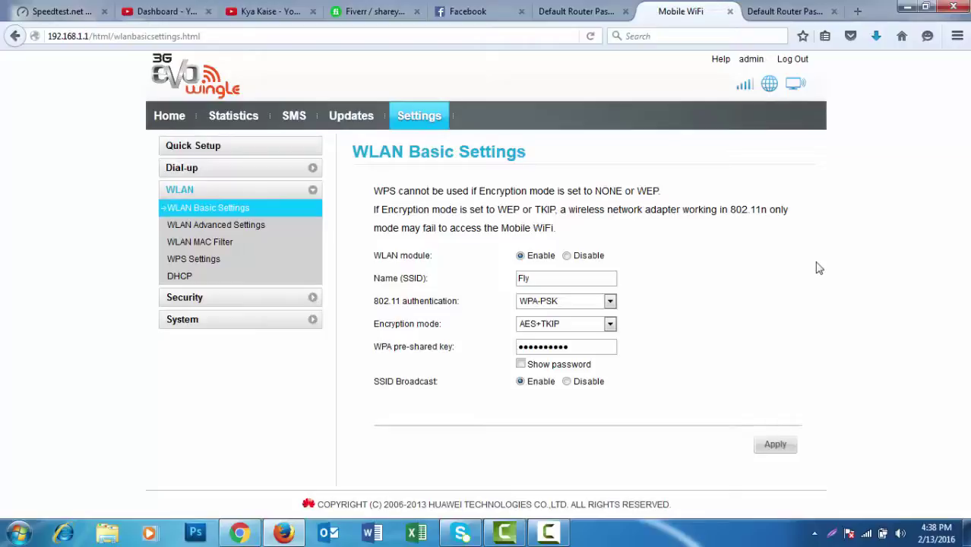
Step: Open Network and Sharing Center and list the saved wireless network profiles
click(866, 533)
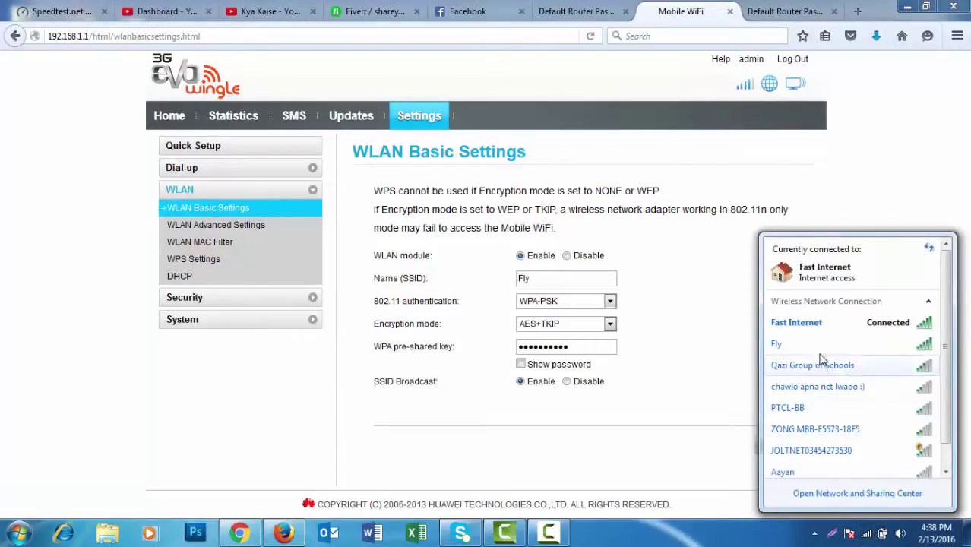
scroll(813, 357, down, 1)
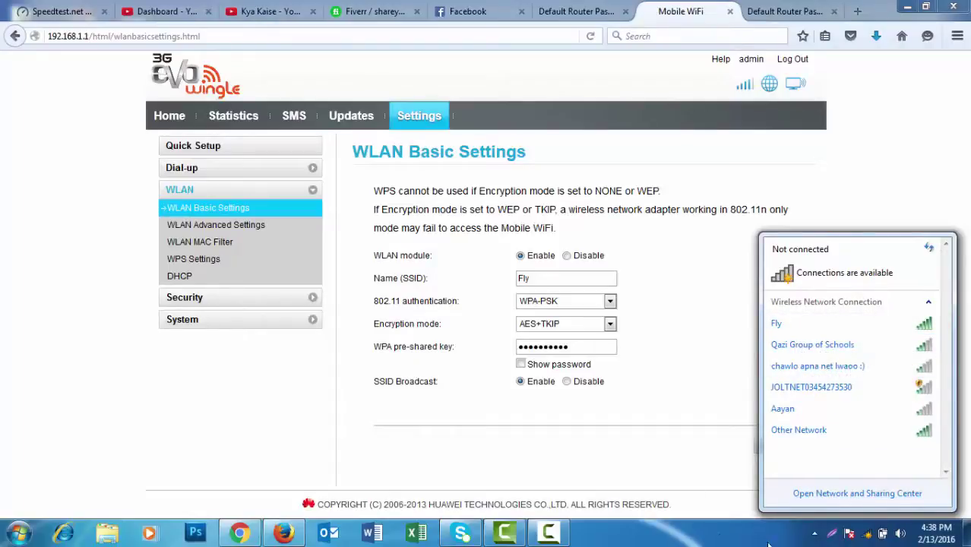
click(826, 503)
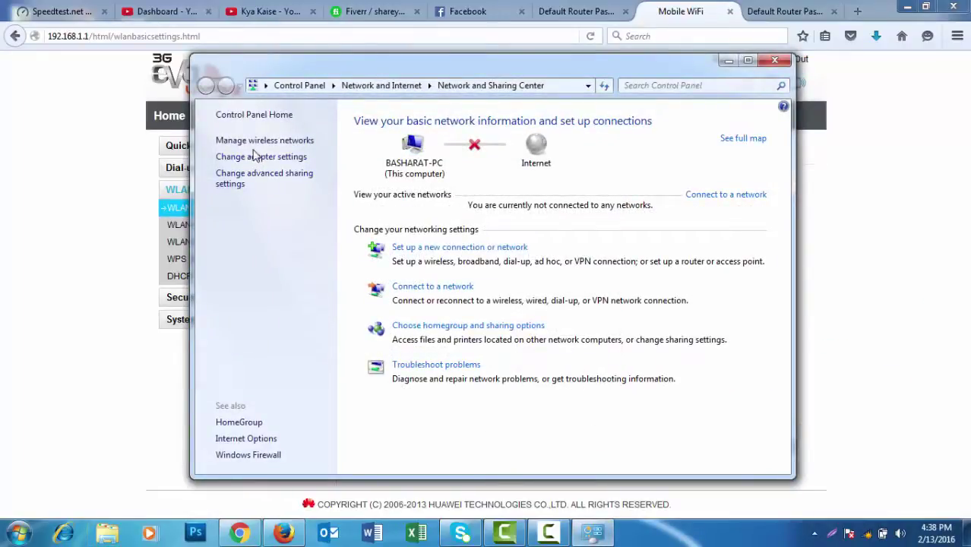
click(255, 142)
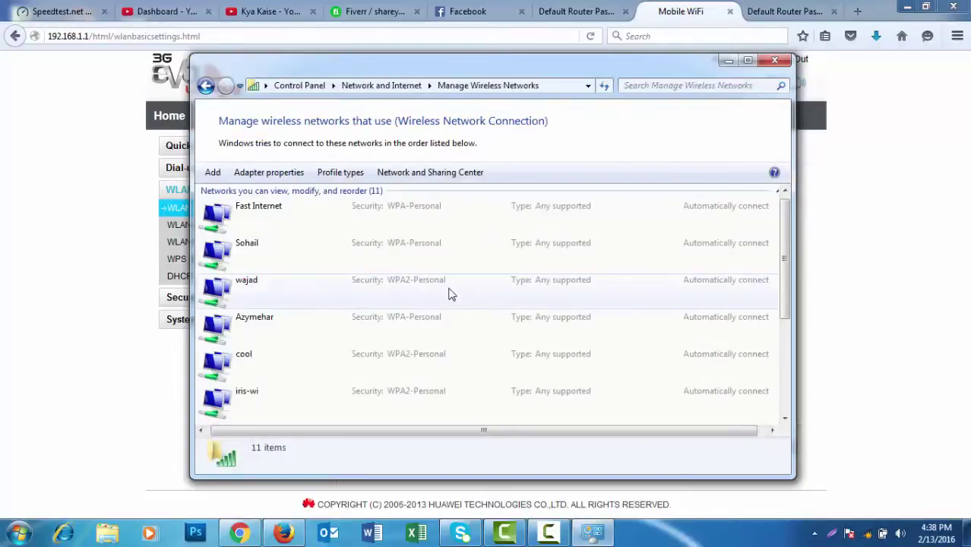
Step: Remove the saved Fast Internet profile, confirm the deletion, and close the window
mouse_move(785, 256)
mouse_down()
mouse_move(785, 279)
mouse_move(785, 256)
mouse_up()
click(262, 218)
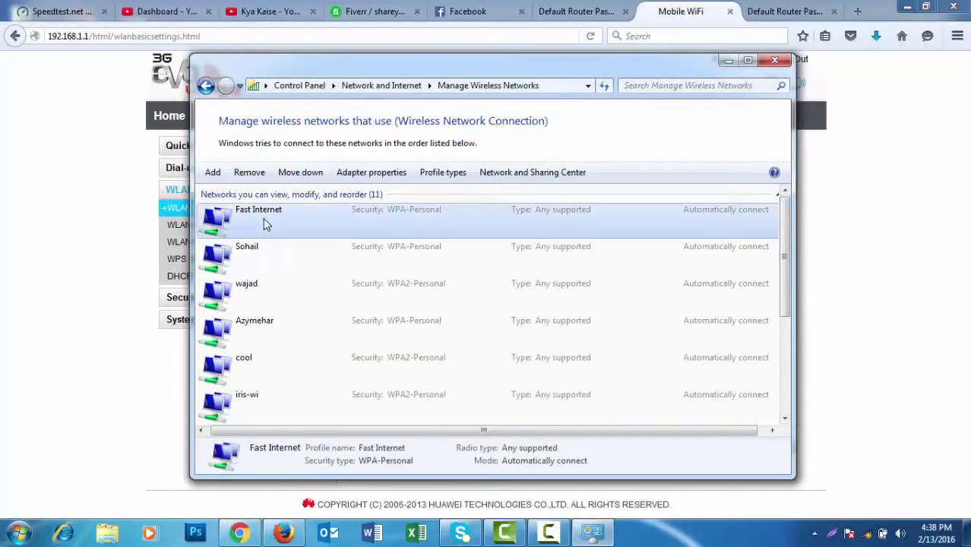
right_click(263, 218)
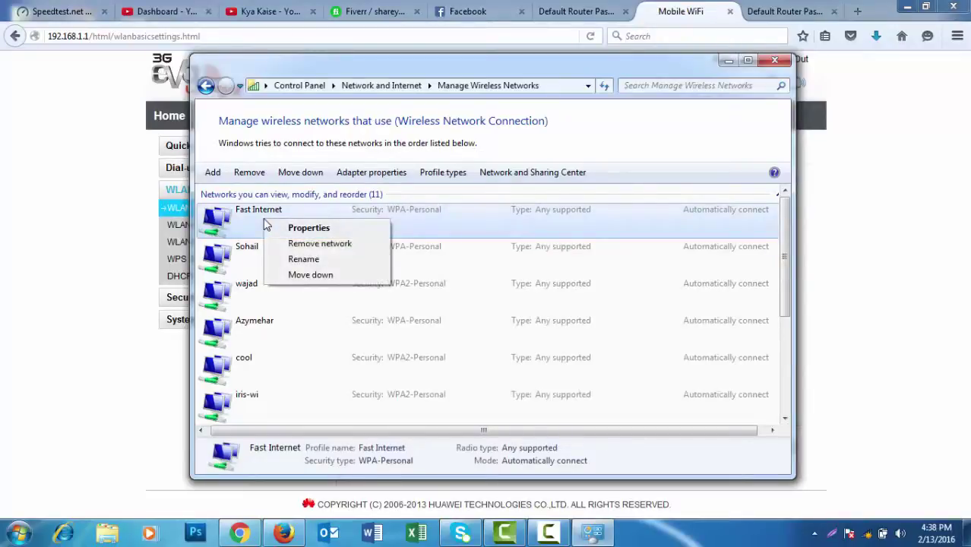
click(345, 245)
click(549, 311)
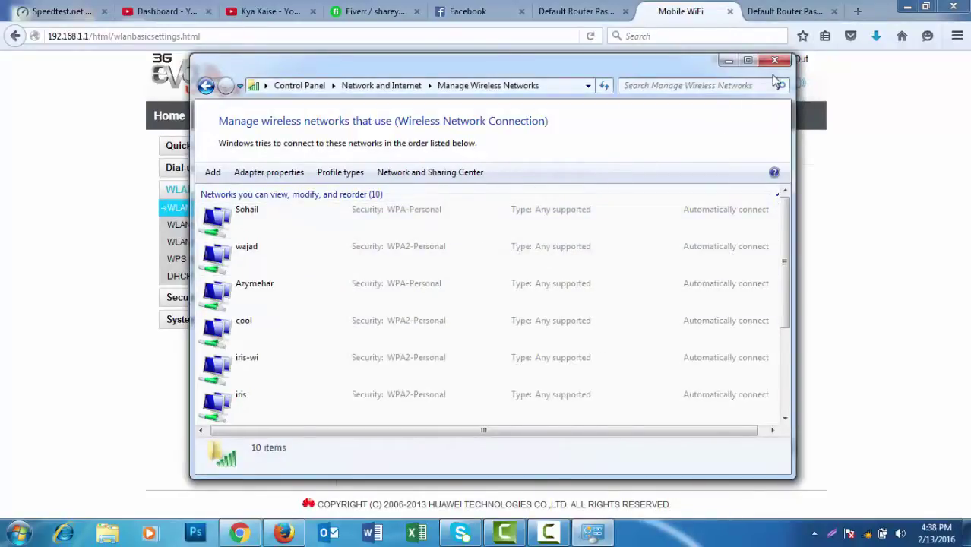
click(773, 62)
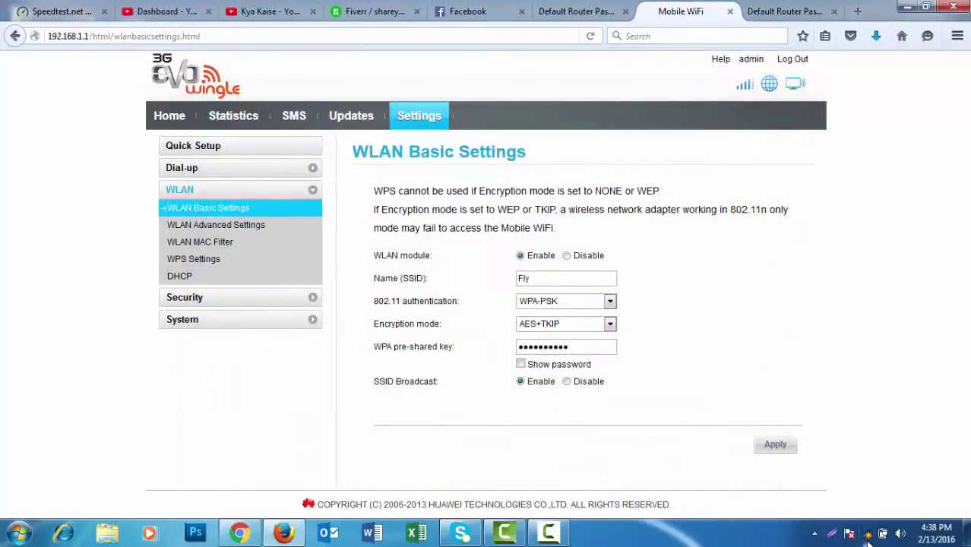
Step: Join the Fly network from the tray, entering its Wi-Fi security key with characters hidden
click(866, 533)
click(815, 325)
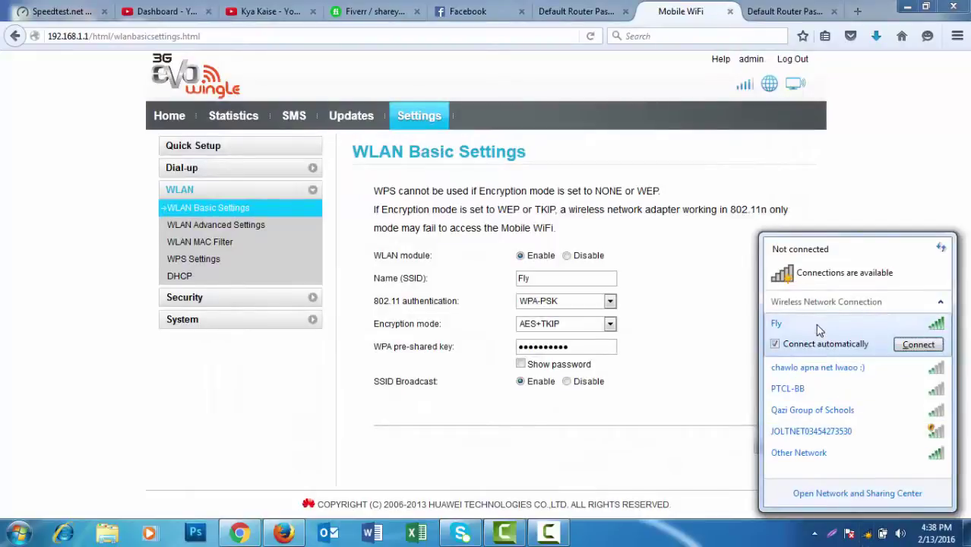
click(919, 344)
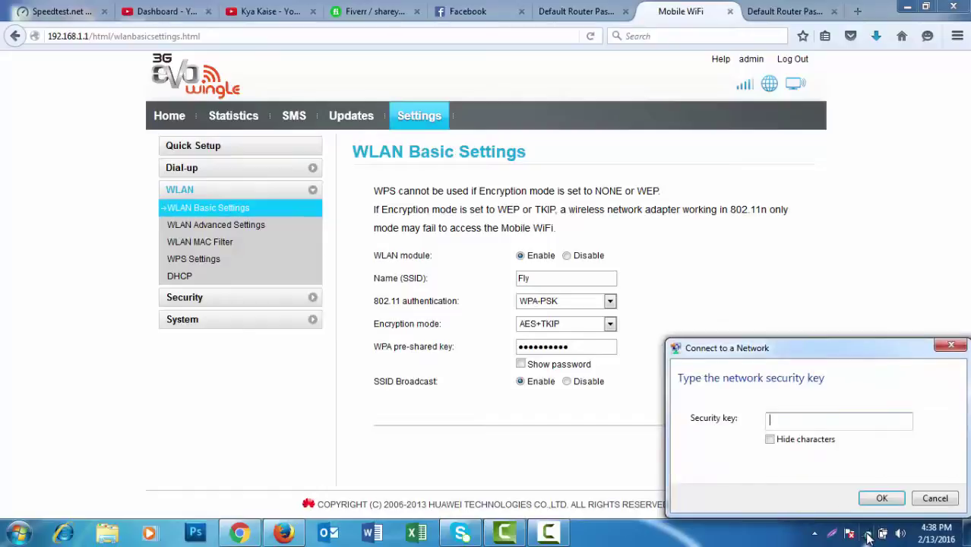
key(BackSpace)
key(BackSpace)
key(BackSpace)
key(BackSpace)
click(769, 439)
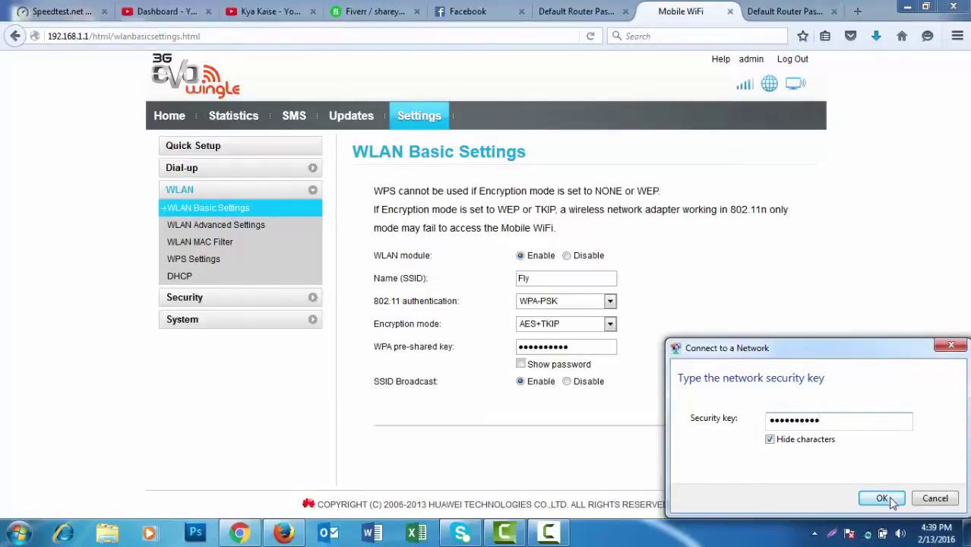
click(883, 498)
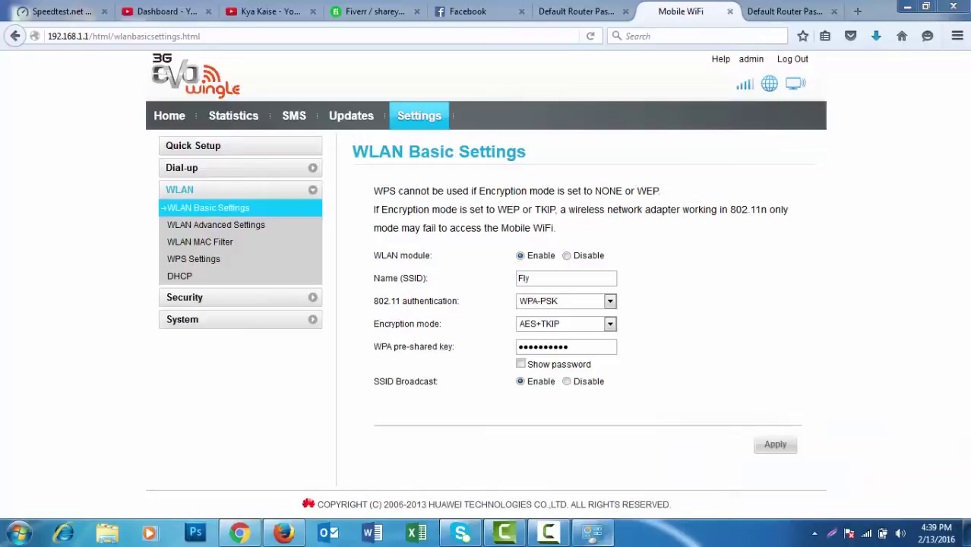
Step: Dismiss the network location prompt and confirm the PC is connected to Fly
click(596, 535)
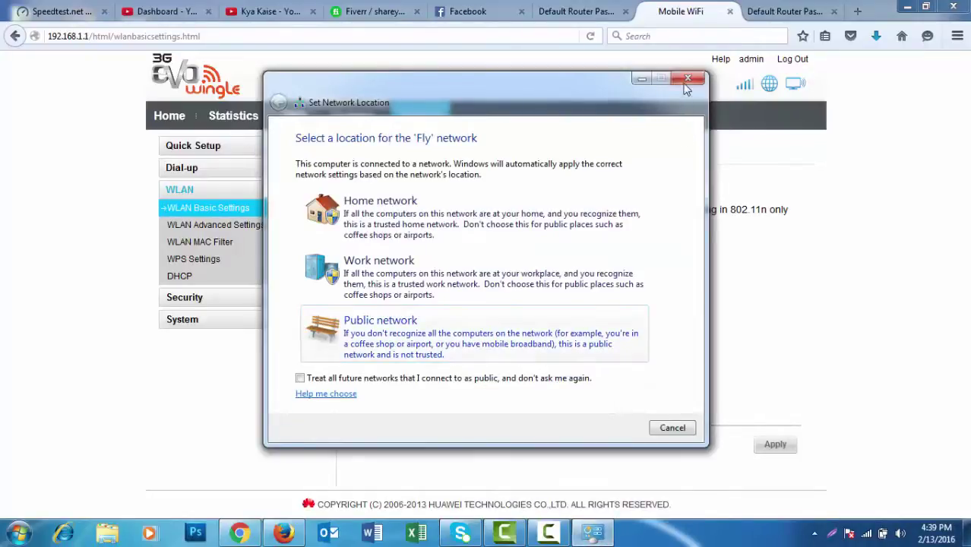
click(686, 79)
click(866, 533)
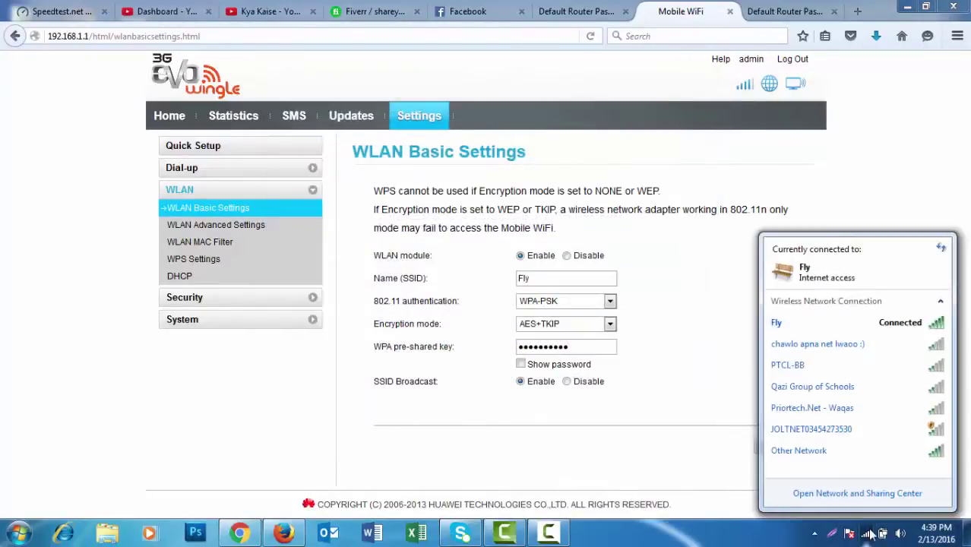
click(780, 13)
click(577, 13)
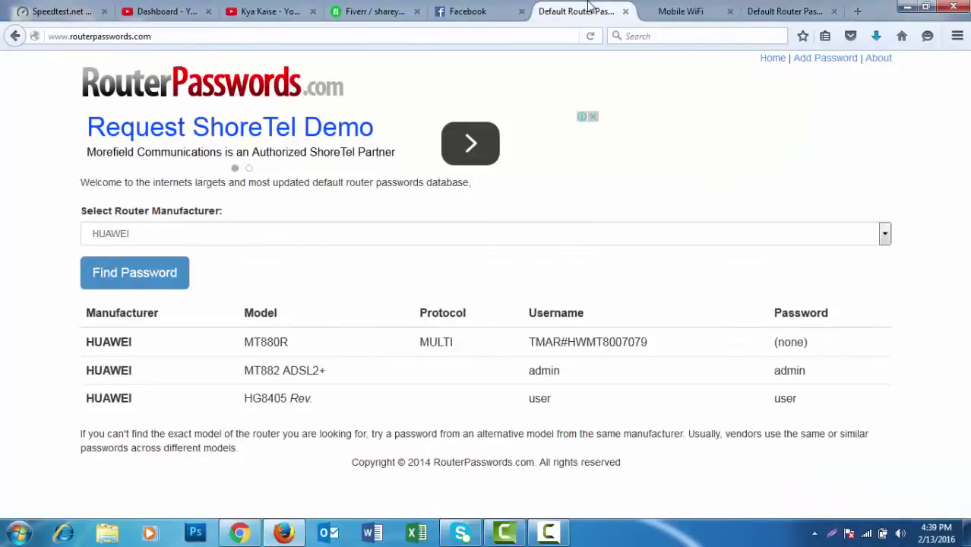
click(673, 12)
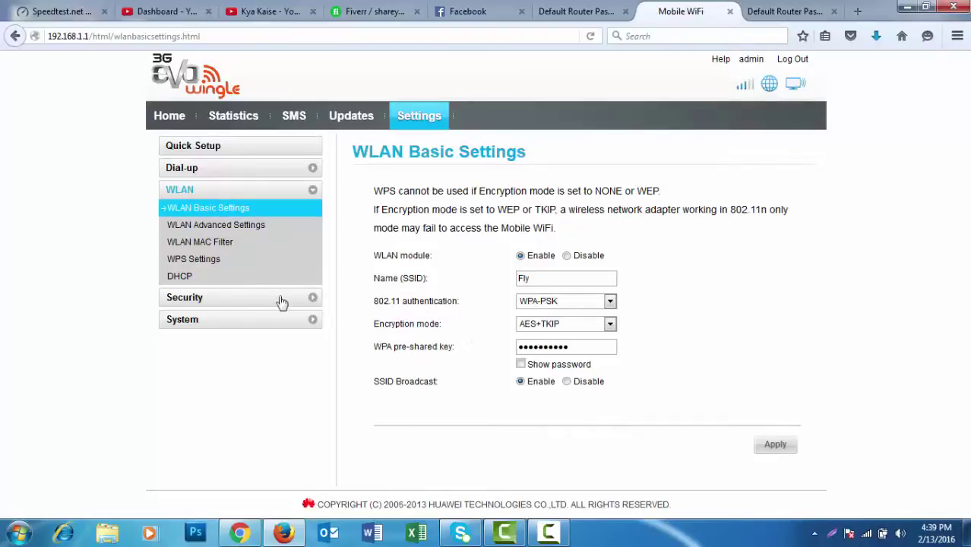
click(226, 225)
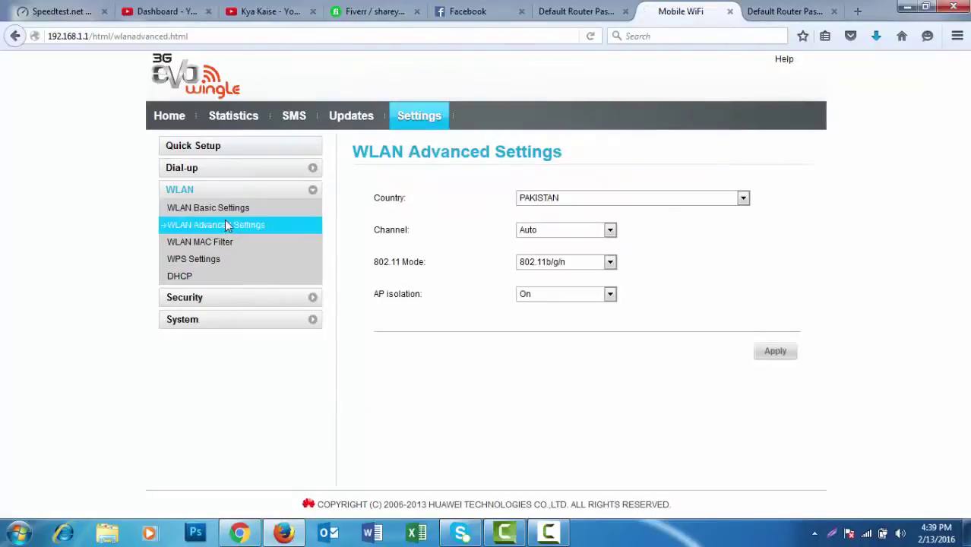
click(223, 242)
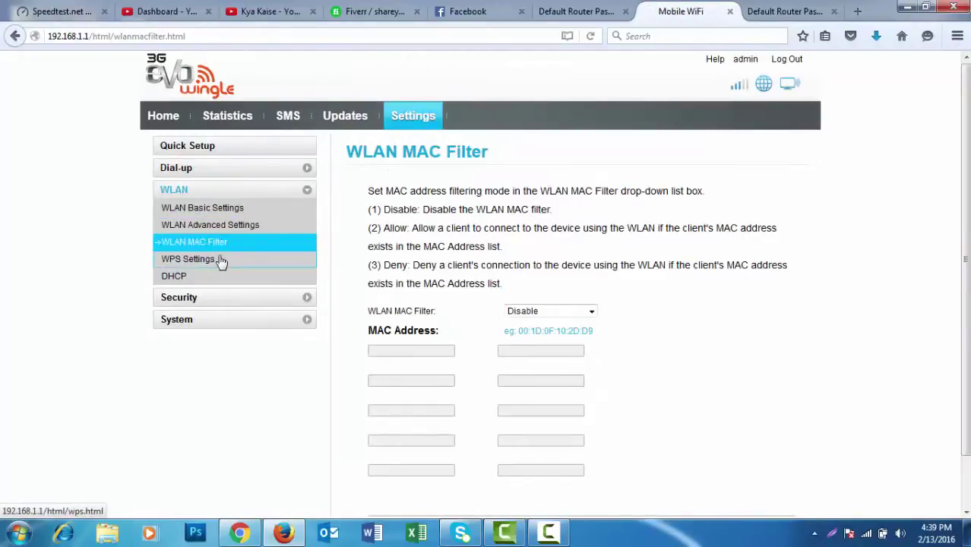
click(219, 259)
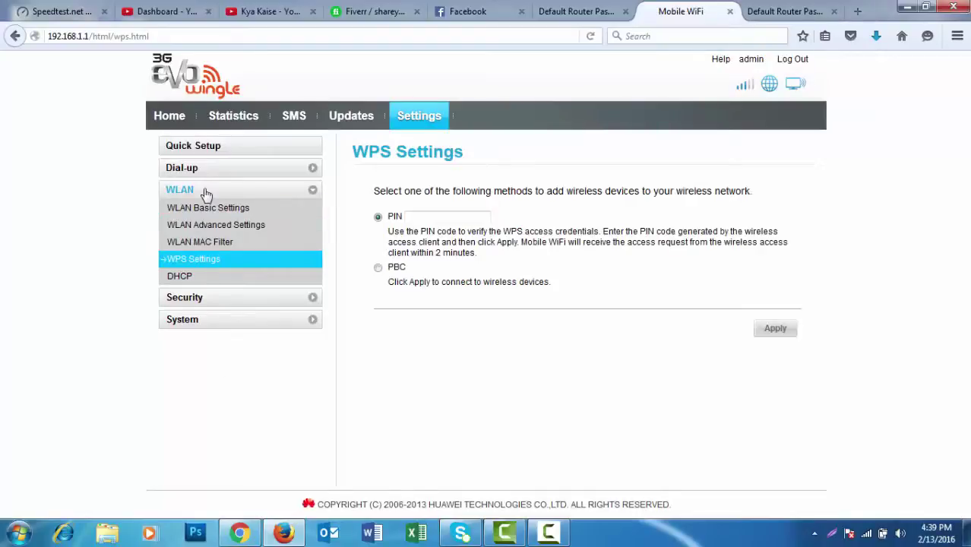
click(196, 216)
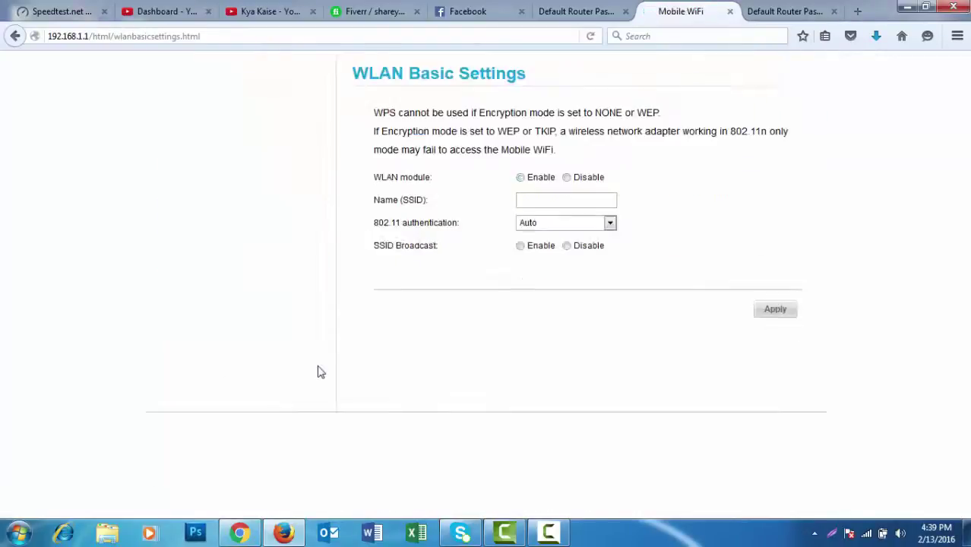